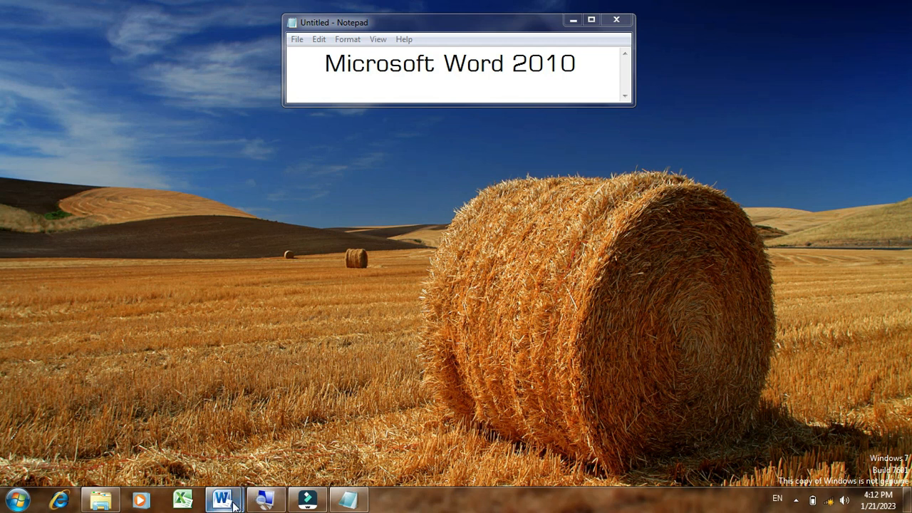
Switch to the logo document in Word, delete its yellow leaf wreath, and minimize the document
mouse_move(223, 499)
click(162, 428)
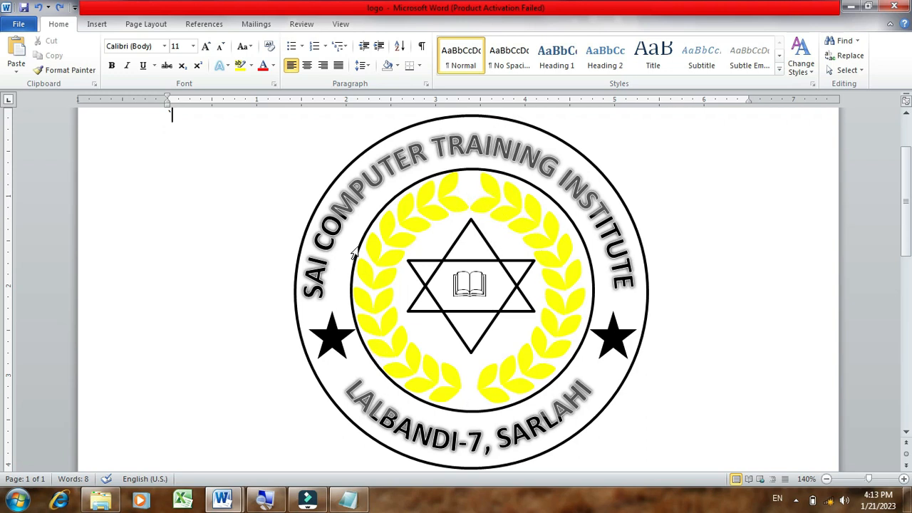
click(431, 210)
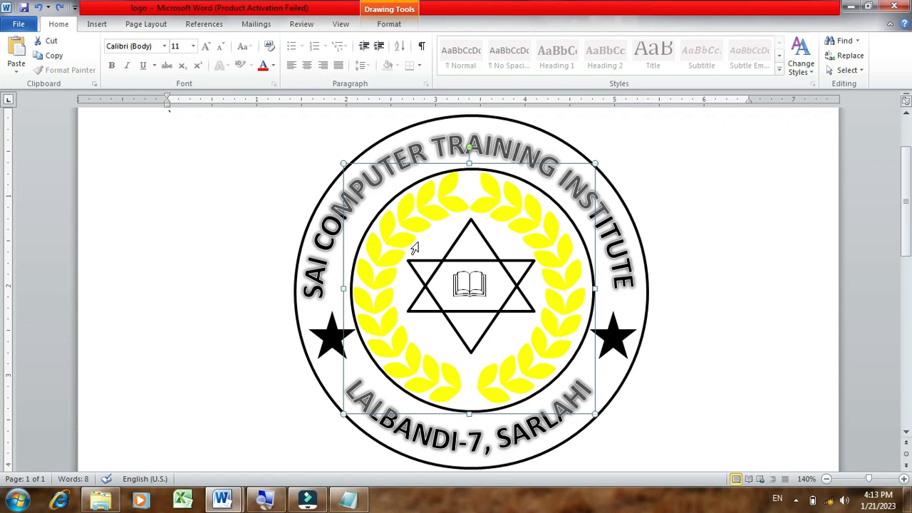
key(Delete)
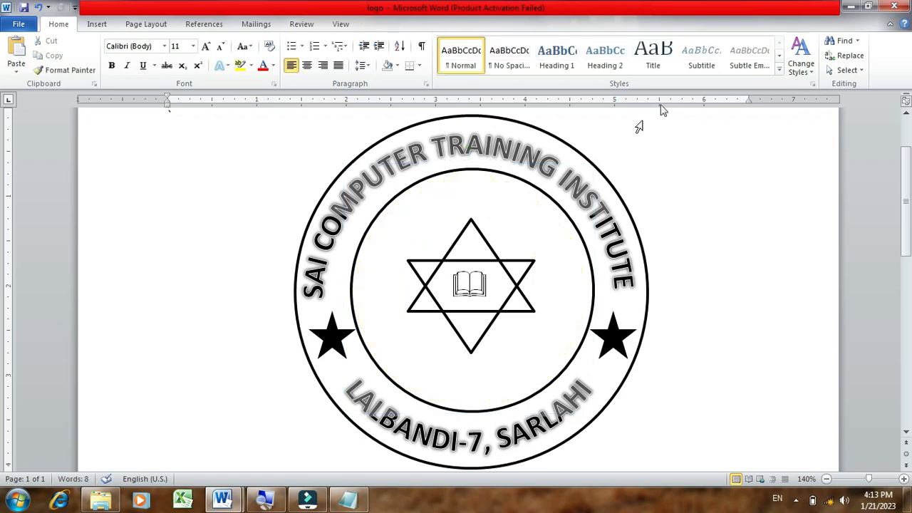
click(852, 8)
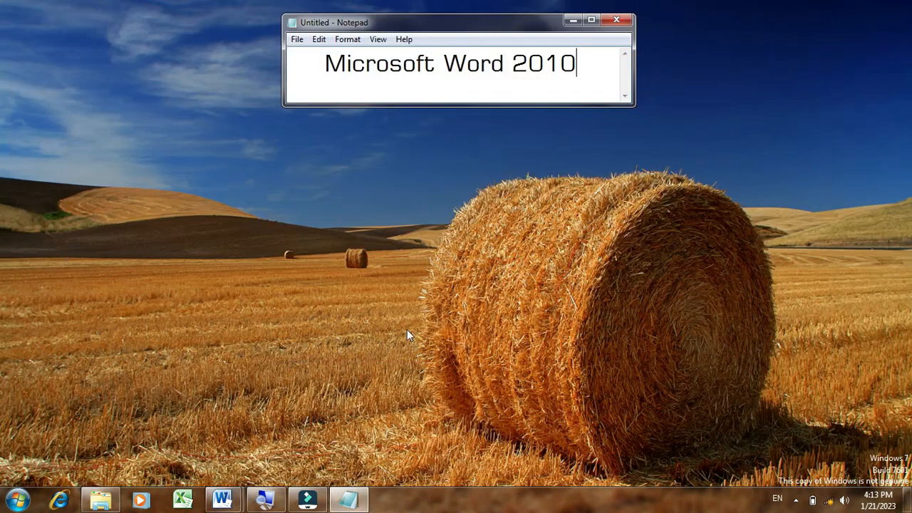
Launch Word with the Run command winword and bring up the new blank document Document2
click(23, 501)
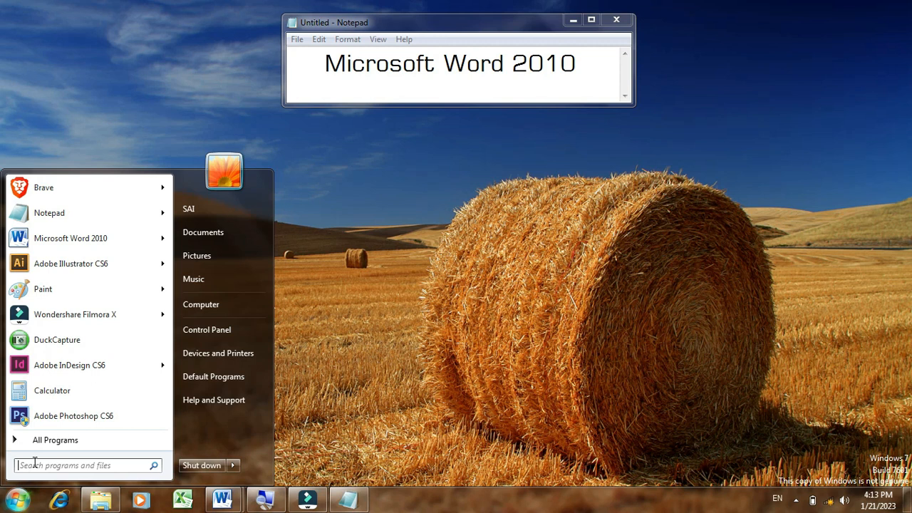
text(run)
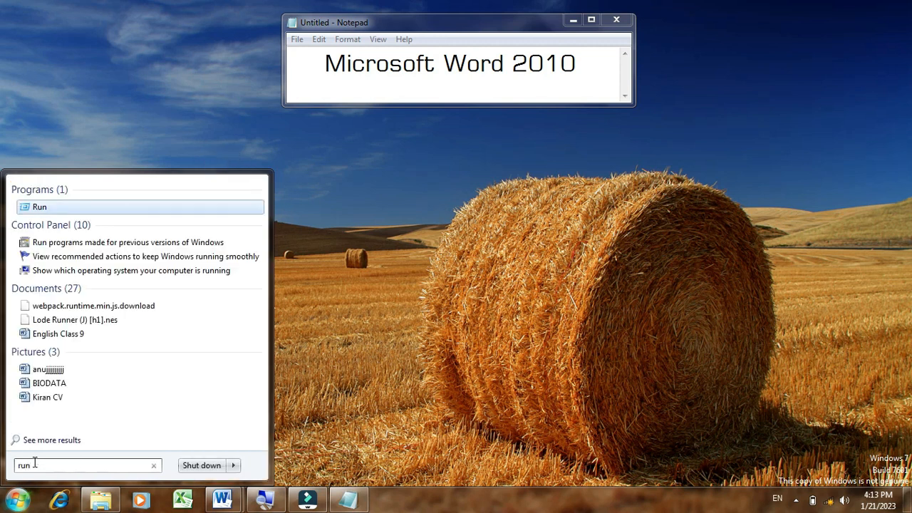
click(60, 206)
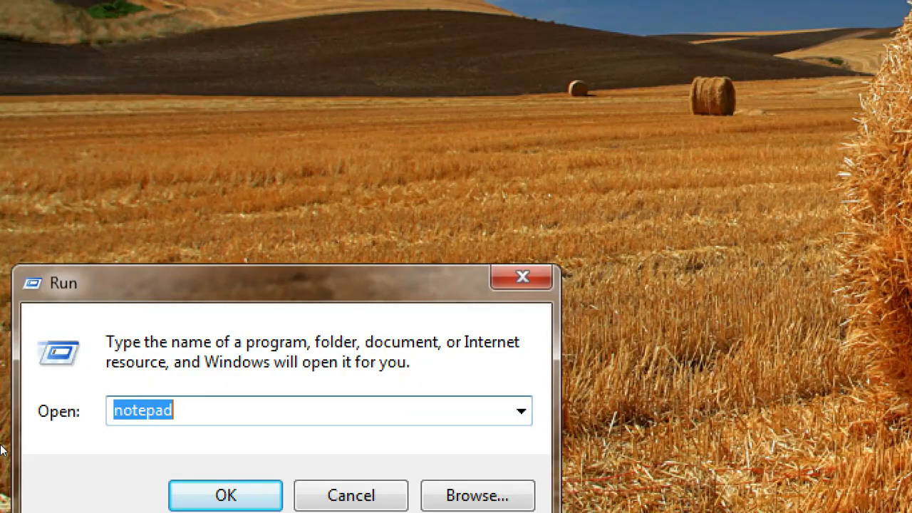
key(BackSpace)
text(winwor)
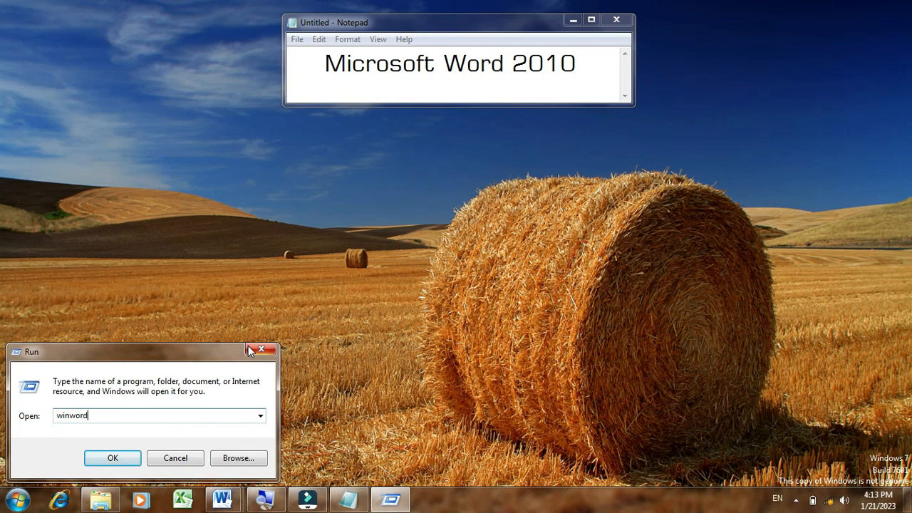
text(d)
key(Return)
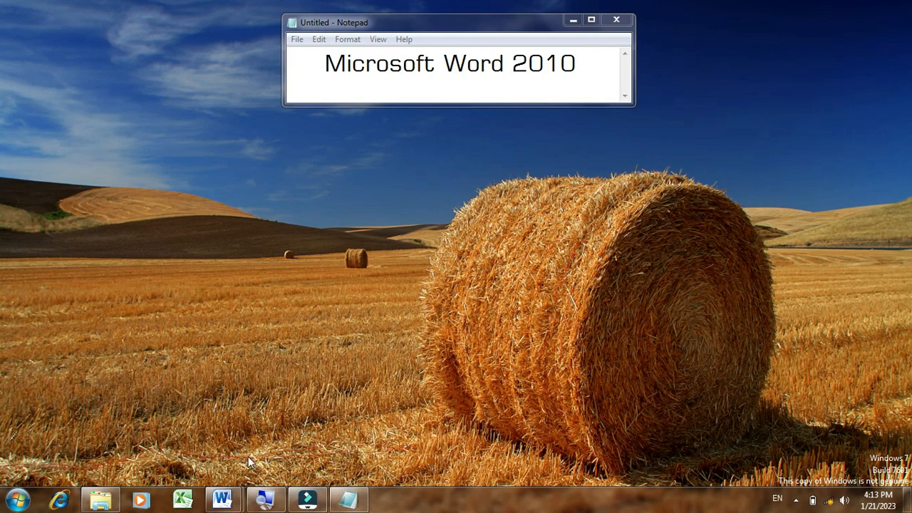
mouse_move(226, 495)
click(292, 414)
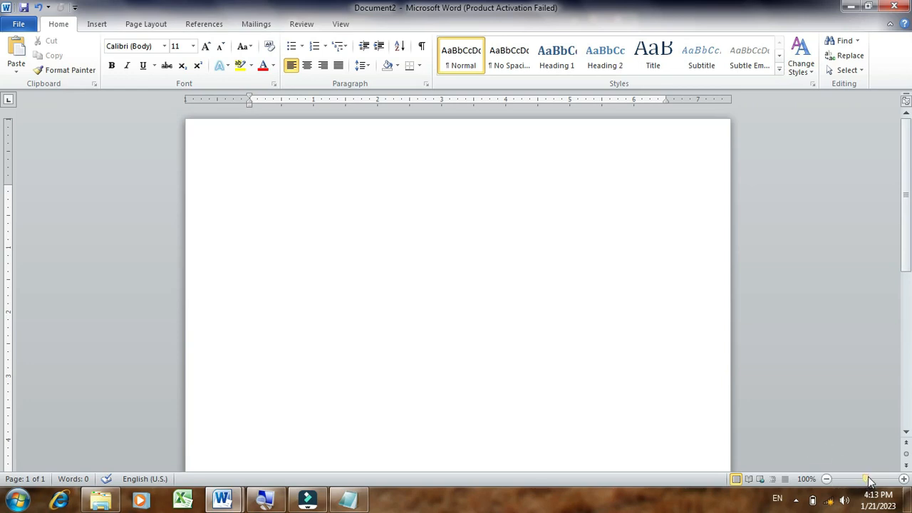
Draw a circle about 2.35" in diameter in the upper middle of the blank page
click(904, 480)
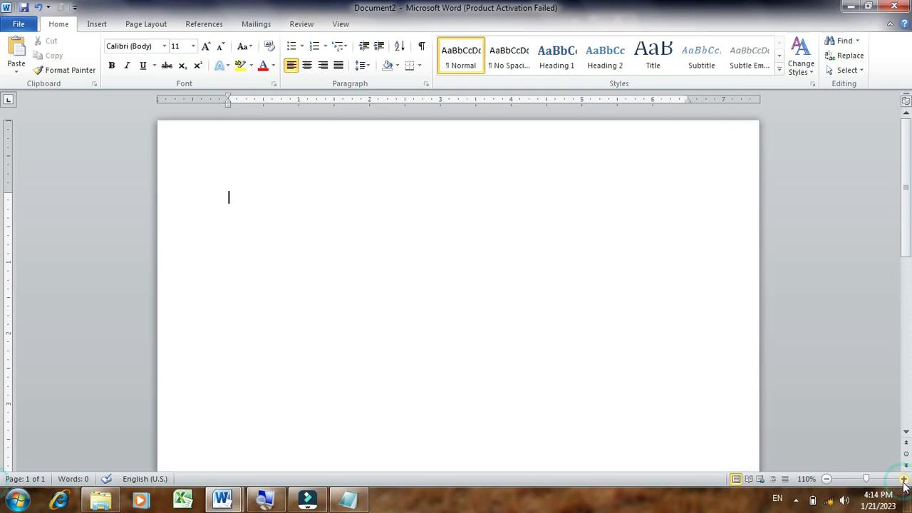
click(904, 479)
click(903, 479)
click(903, 480)
click(904, 479)
click(904, 480)
click(904, 479)
click(904, 479)
click(903, 479)
click(904, 479)
drag(439, 465, 380, 468)
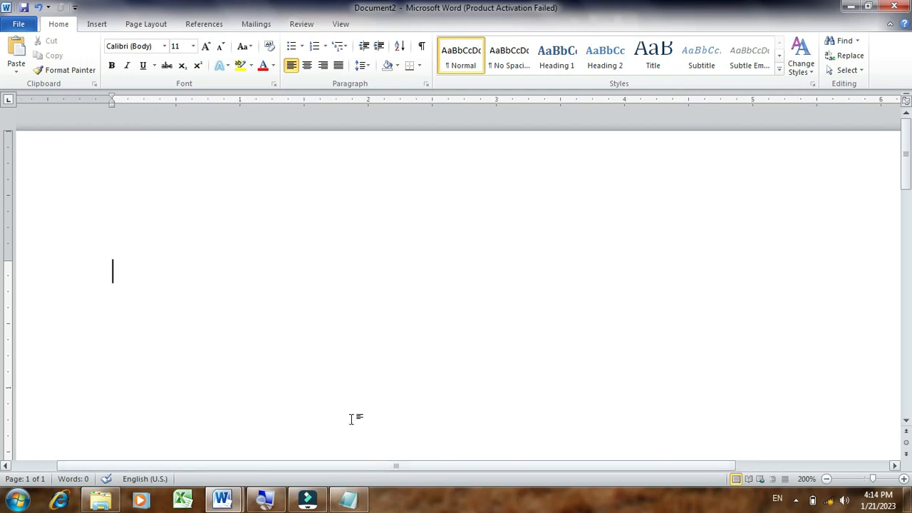
click(99, 25)
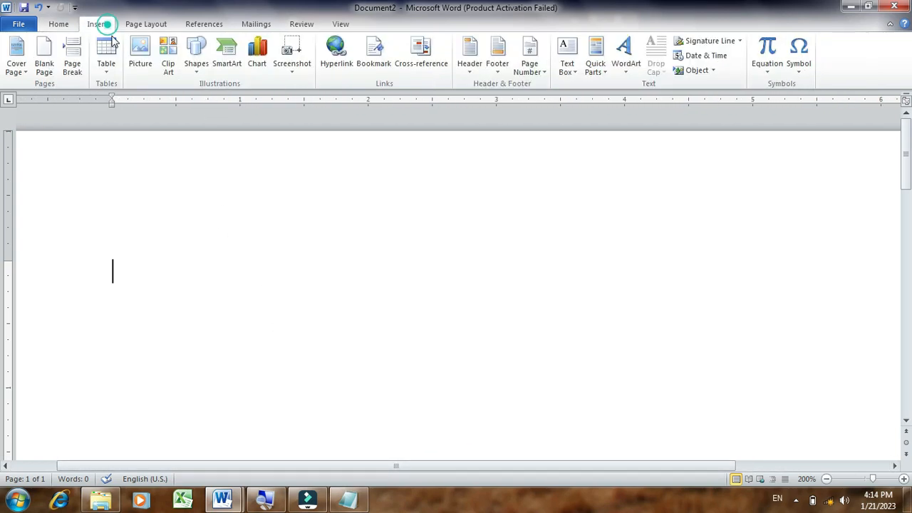
click(196, 71)
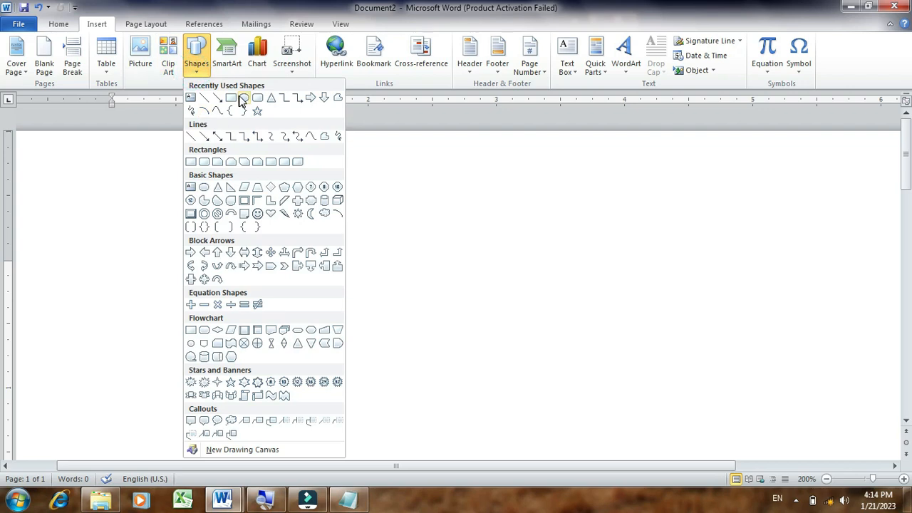
click(242, 98)
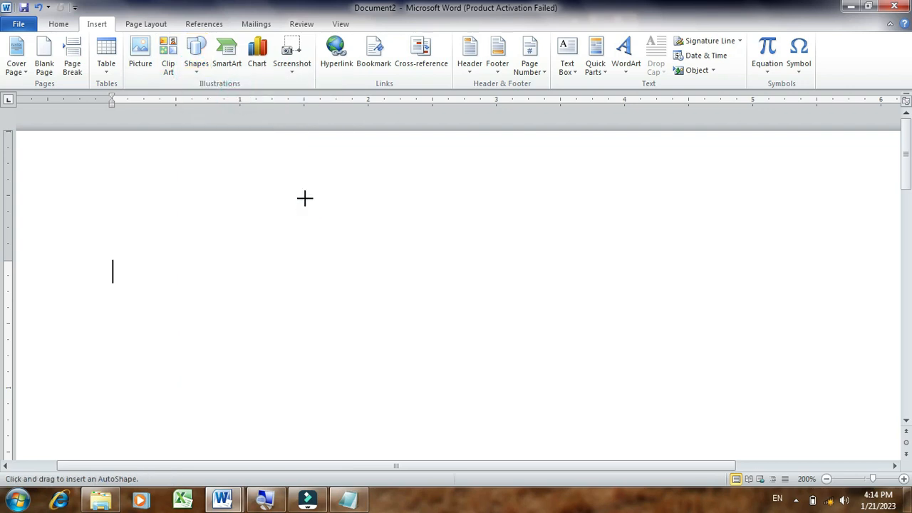
drag(285, 189, 543, 485)
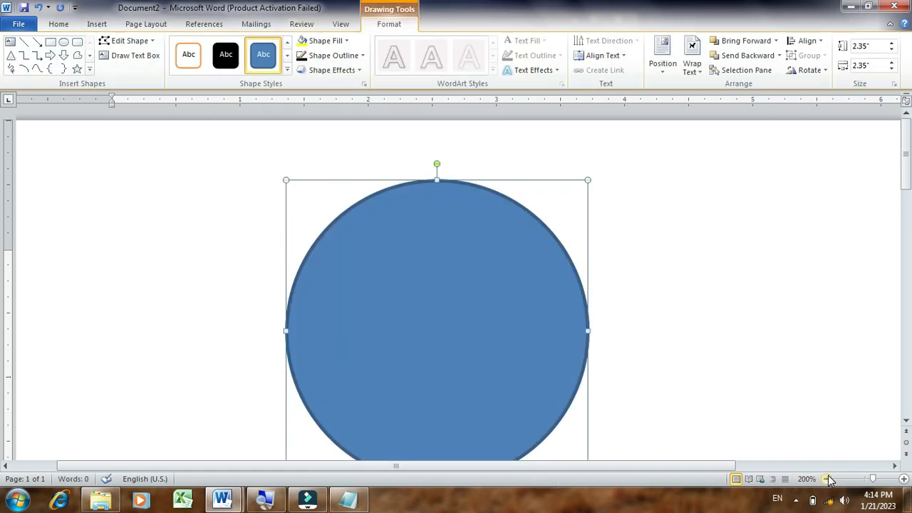
Enlarge the circle proportionally to about 2.77" in height and width
click(827, 479)
click(827, 478)
drag(756, 466, 723, 466)
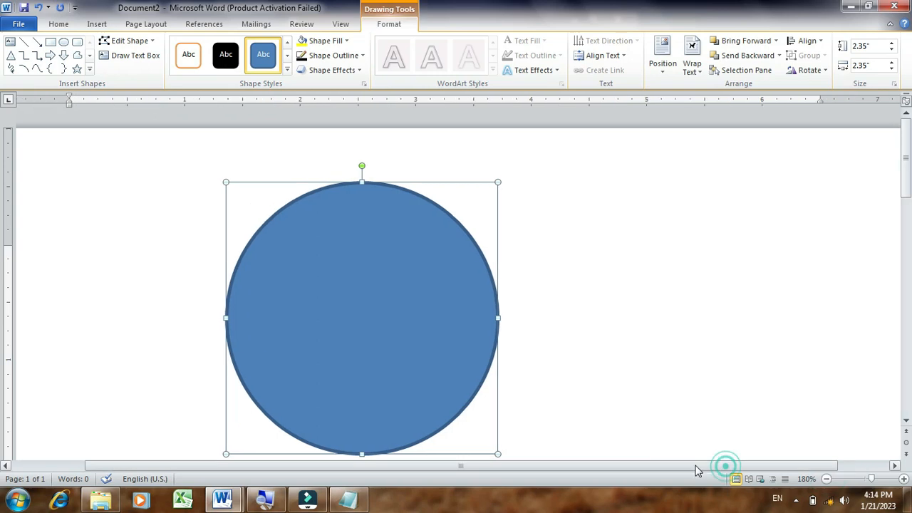
click(827, 479)
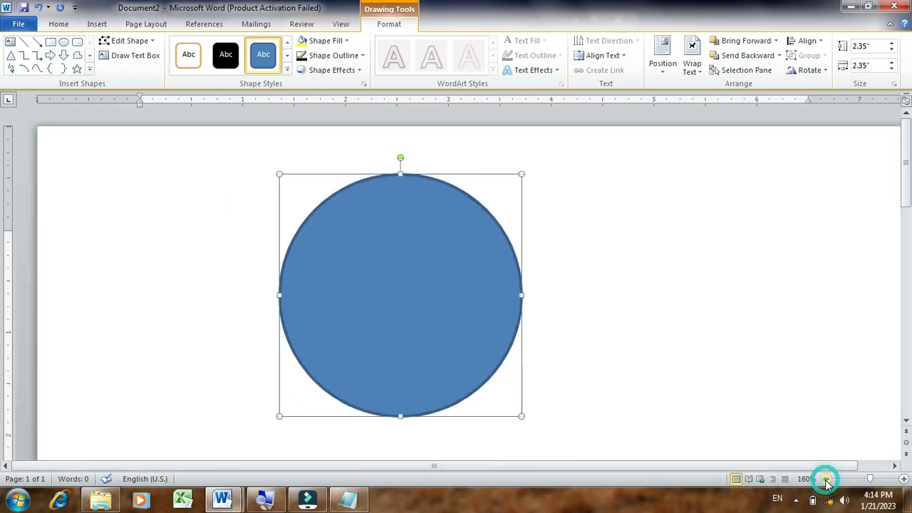
drag(522, 415, 564, 448)
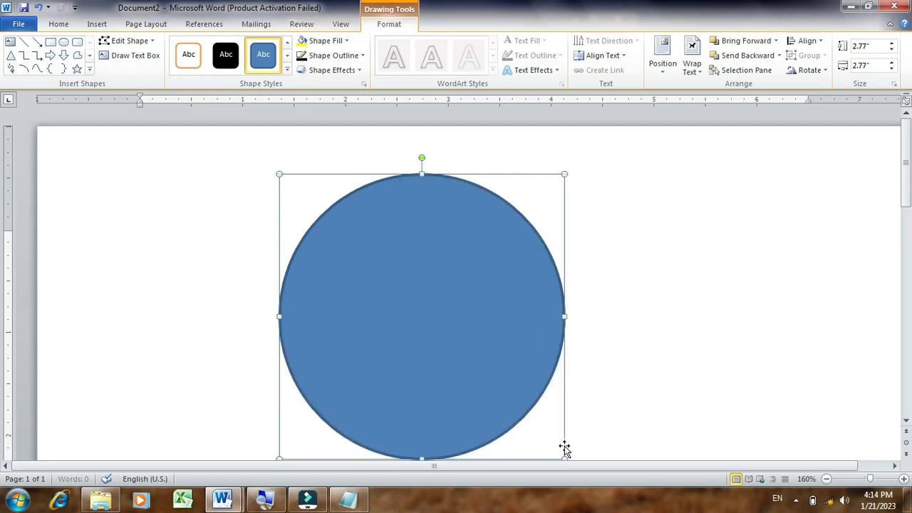
Set the circle to No Fill and give it a black outline
click(322, 41)
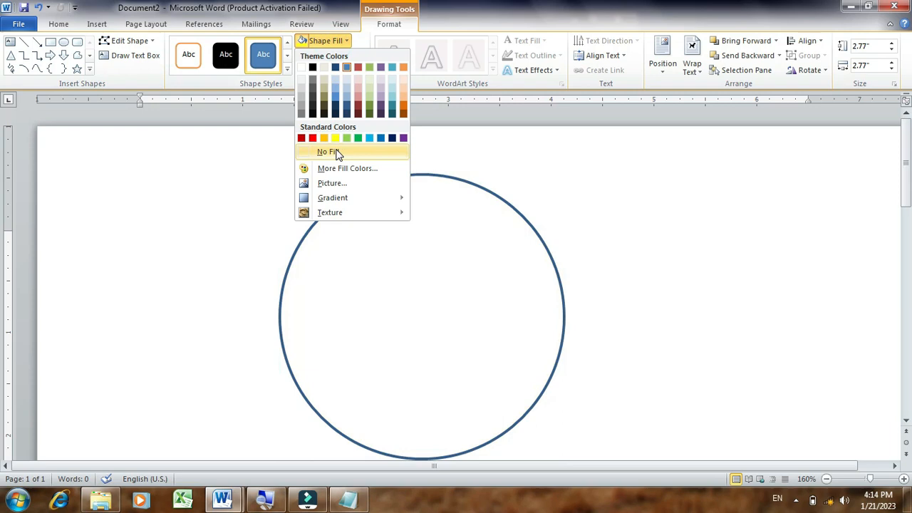
click(337, 152)
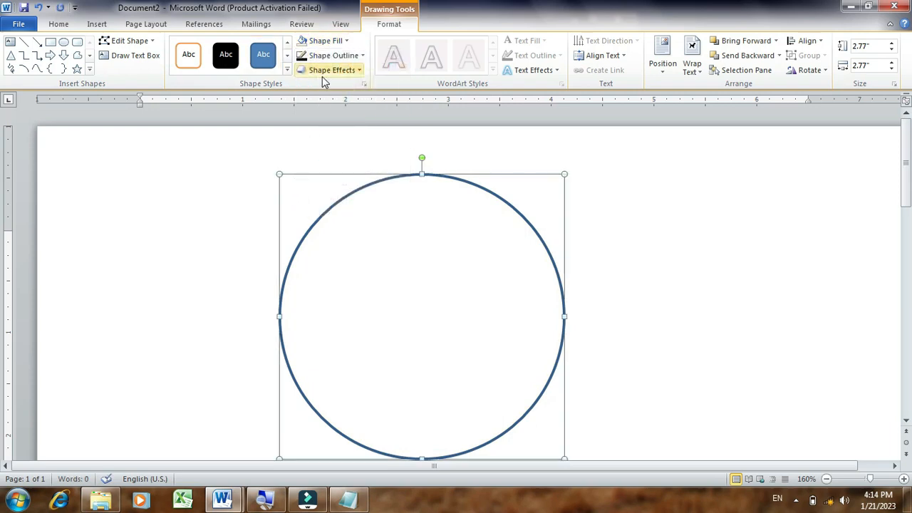
click(334, 55)
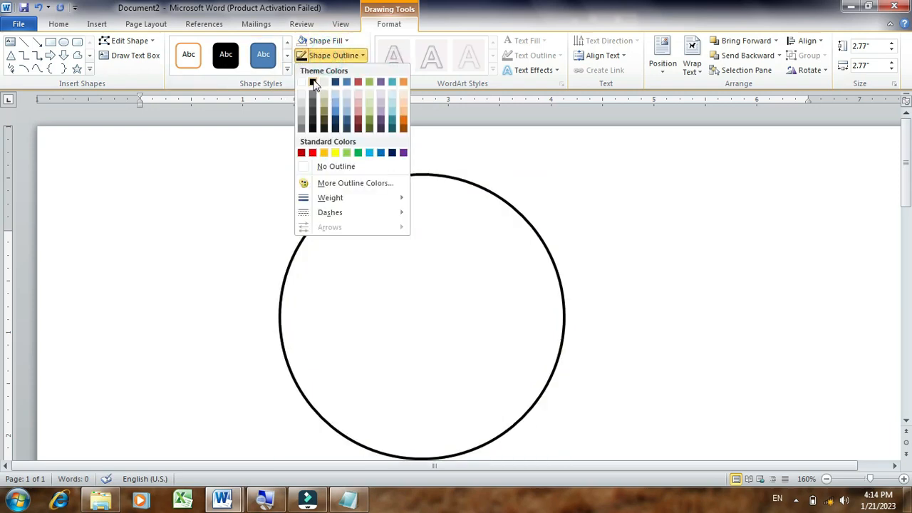
click(313, 83)
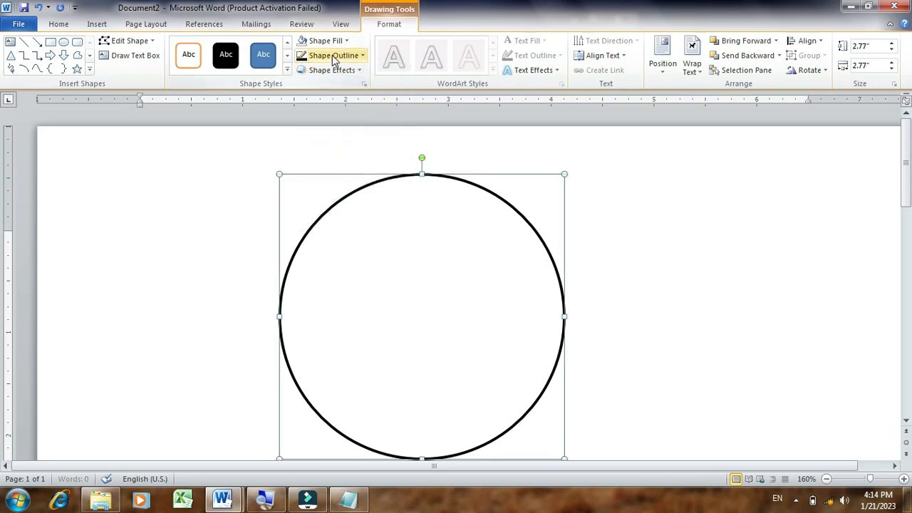
click(334, 60)
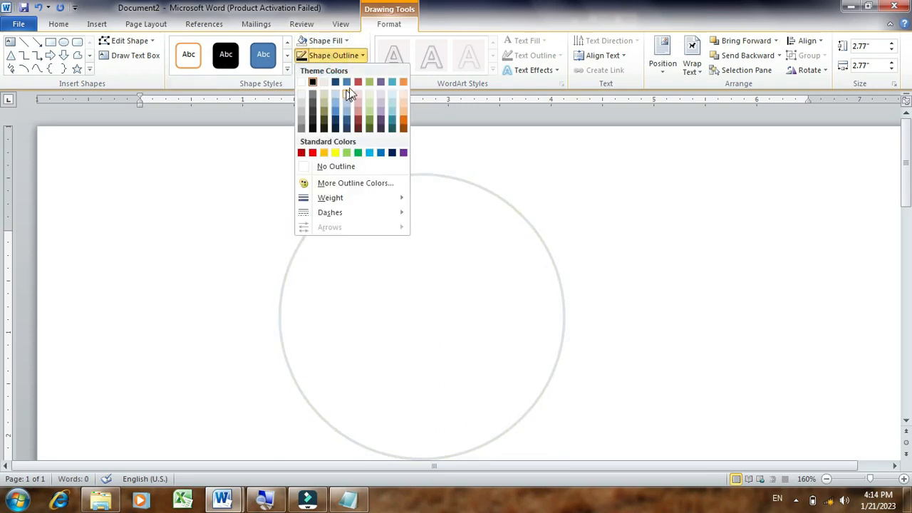
click(444, 20)
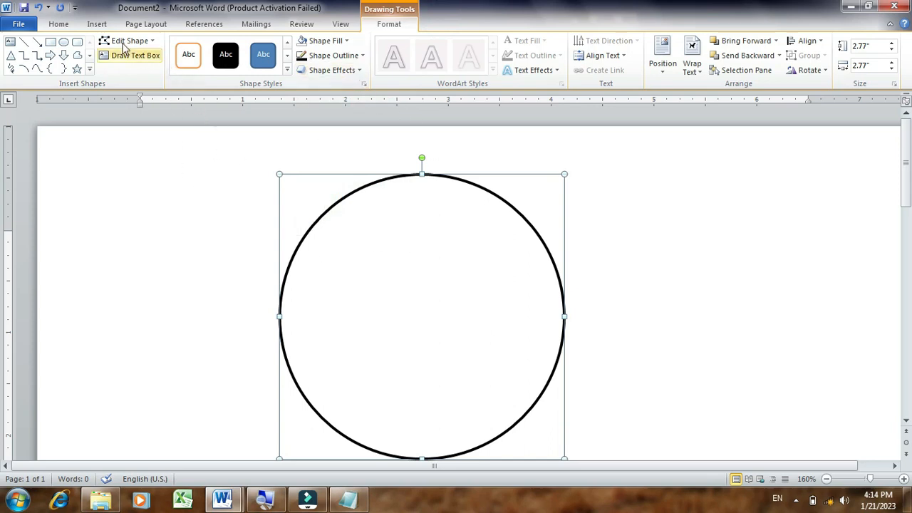
Draw a small closed half-leaf shape beside the circle with the Curve tool
click(98, 26)
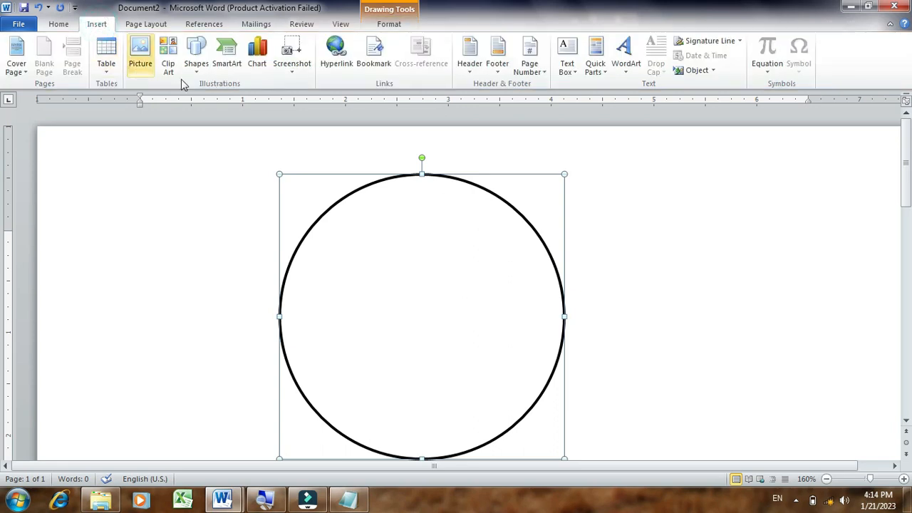
click(196, 64)
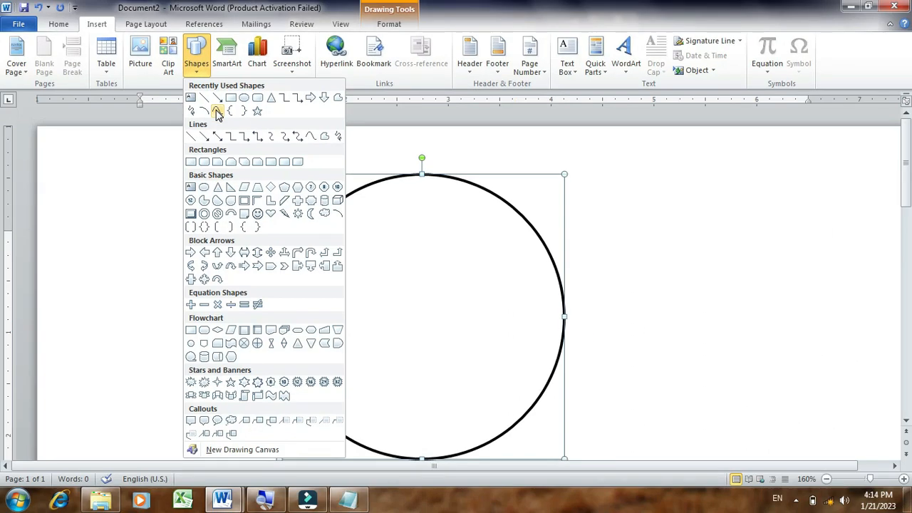
click(217, 111)
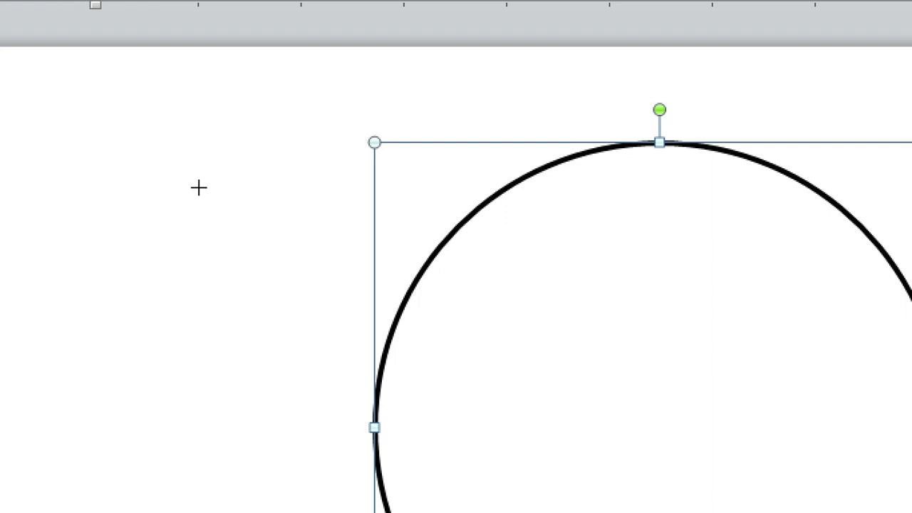
drag(205, 185, 431, 255)
drag(283, 232, 197, 205)
click(204, 212)
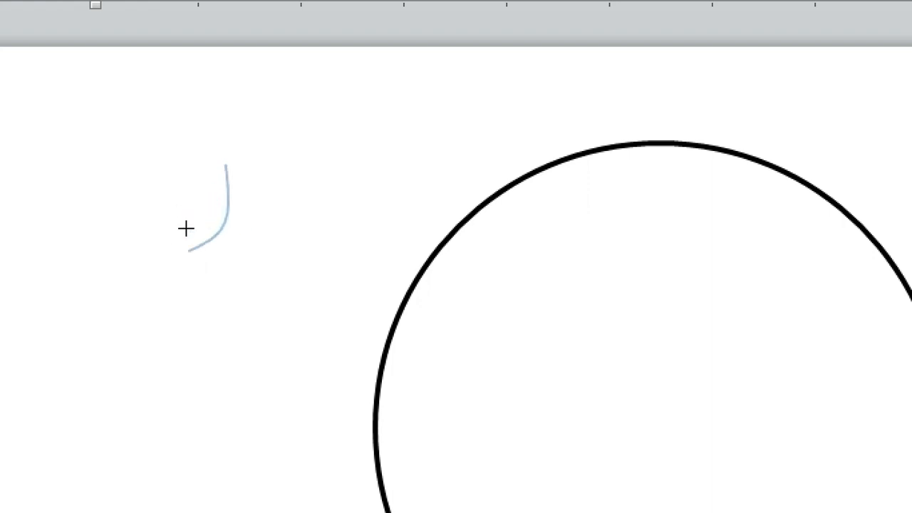
click(205, 185)
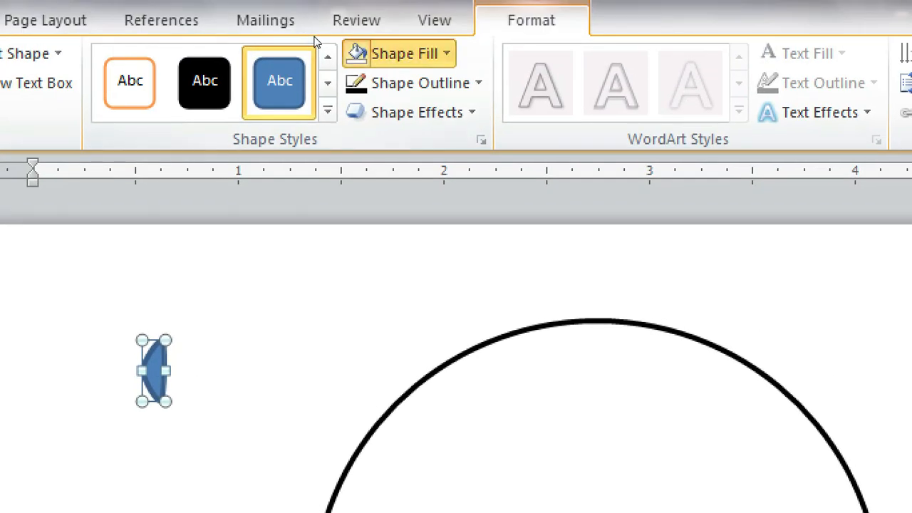
Set the half-leaf shape to No Fill and try outline weights up to 3 pt on it
click(399, 54)
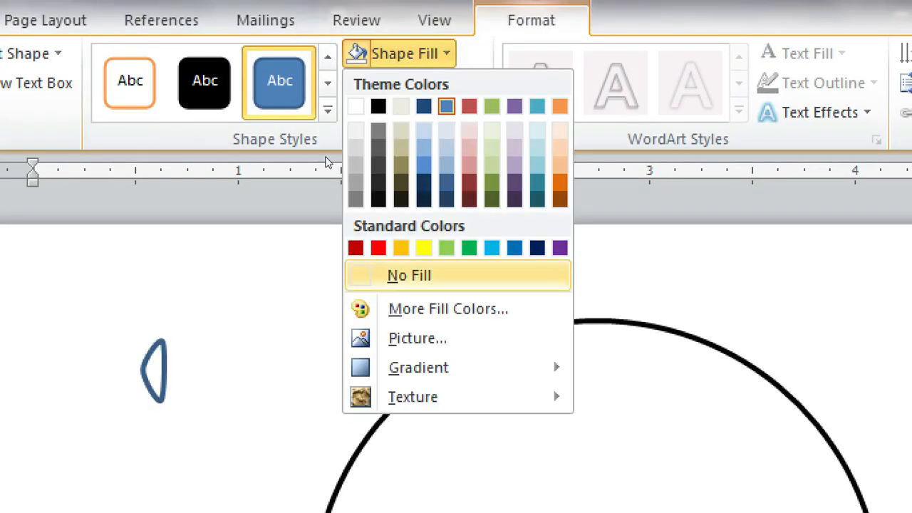
click(409, 275)
click(420, 82)
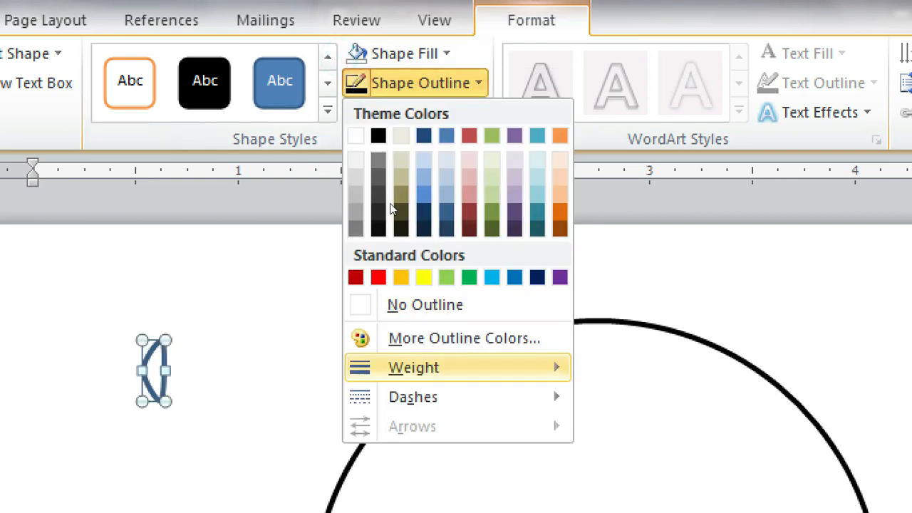
key(Right)
key(Down)
key(Down)
key(Down)
key(Down)
key(Down)
key(Down)
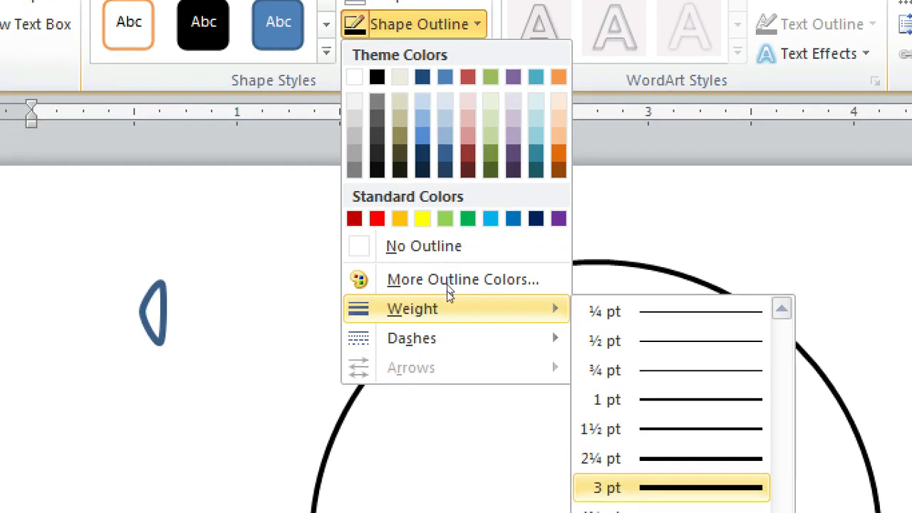
key(Up)
key(Up)
click(450, 262)
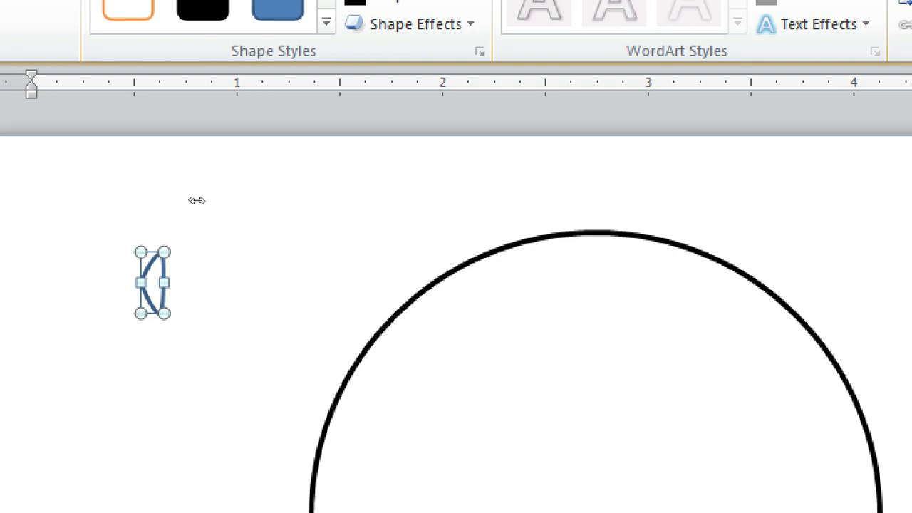
Enter point editing on the half-leaf shape and add a point midway along its nearly straight edge
key(shift+F10)
key(Down)
key(Down)
key(Down)
key(Down)
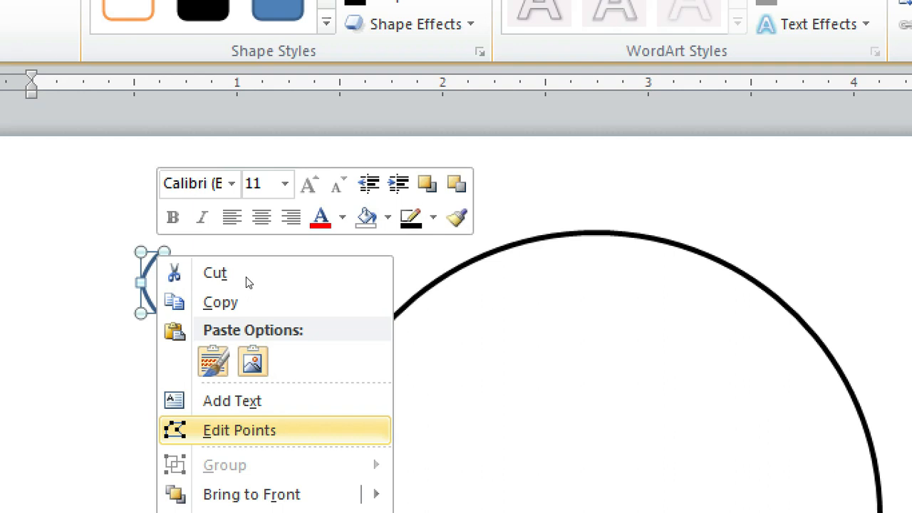
key(Return)
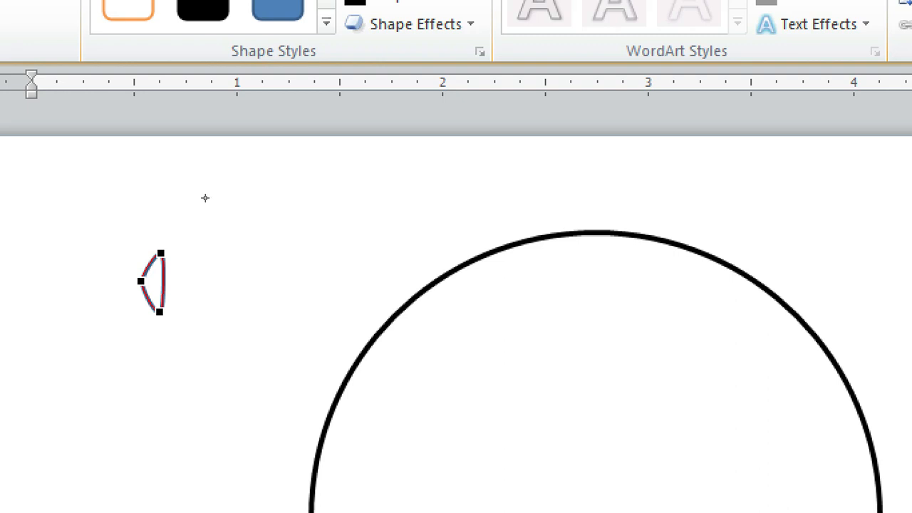
right_click(163, 279)
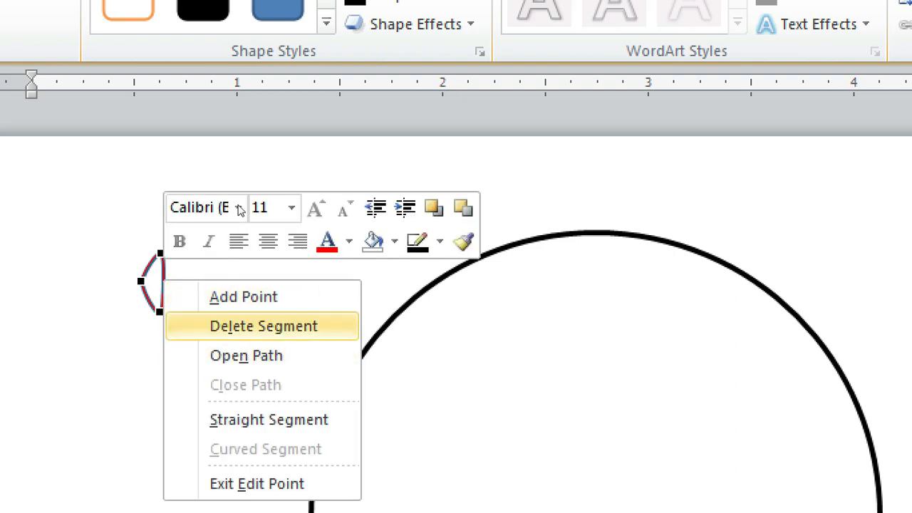
key(Return)
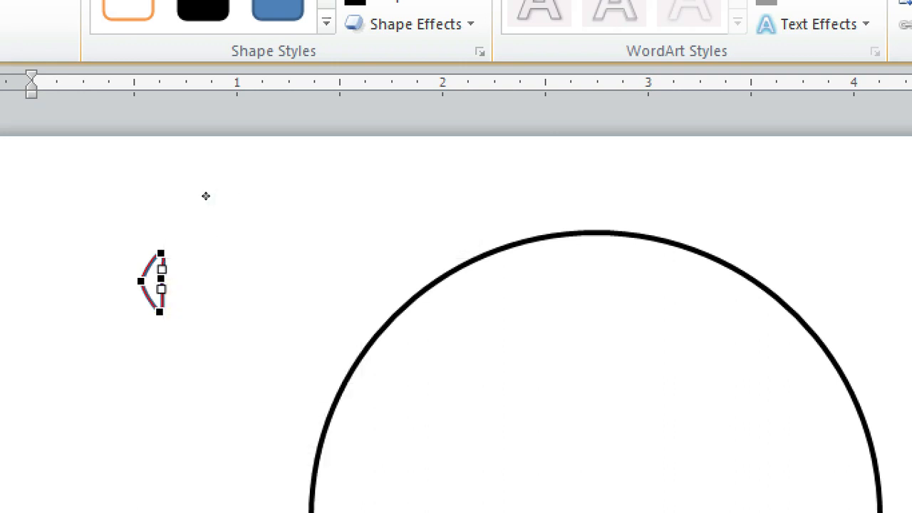
drag(161, 279, 413, 273)
drag(469, 194, 492, 194)
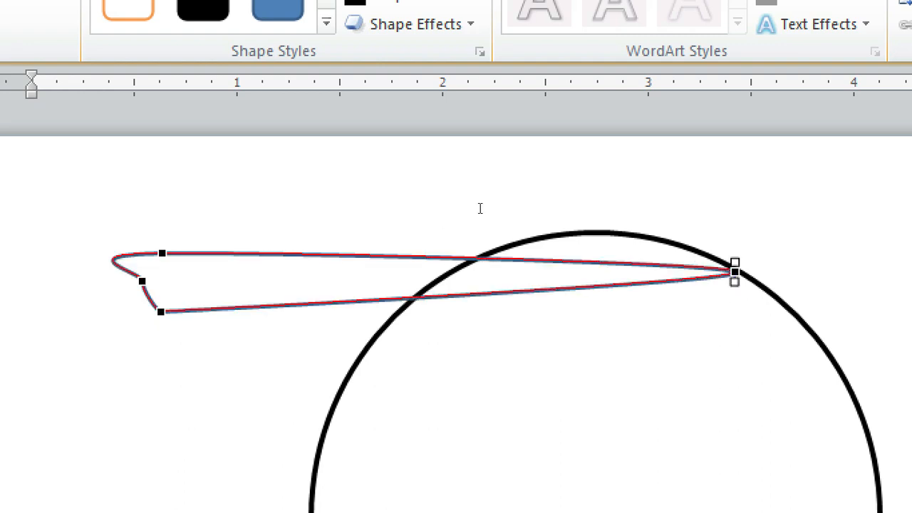
key(ctrl+z)
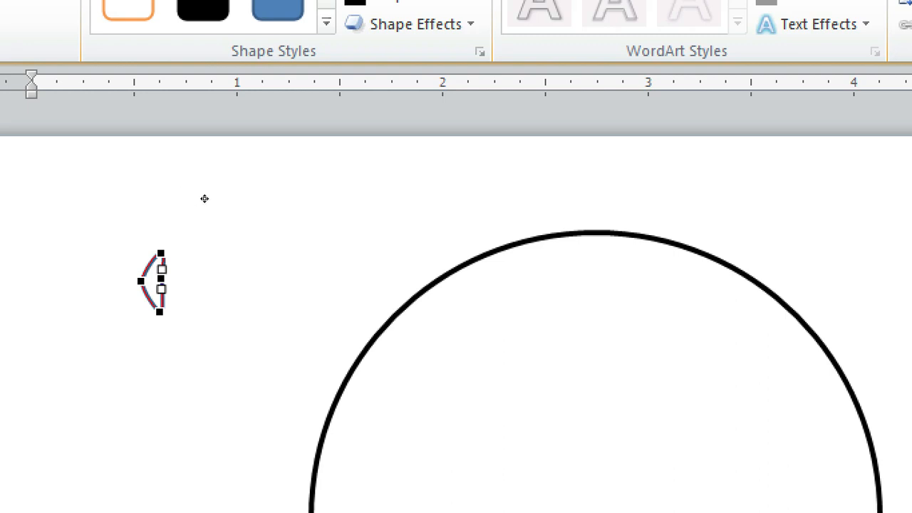
Pull the added midpoint slightly outward to form a symmetrical leaf, then fine-tune the leaf's tip and base points
drag(205, 199, 212, 199)
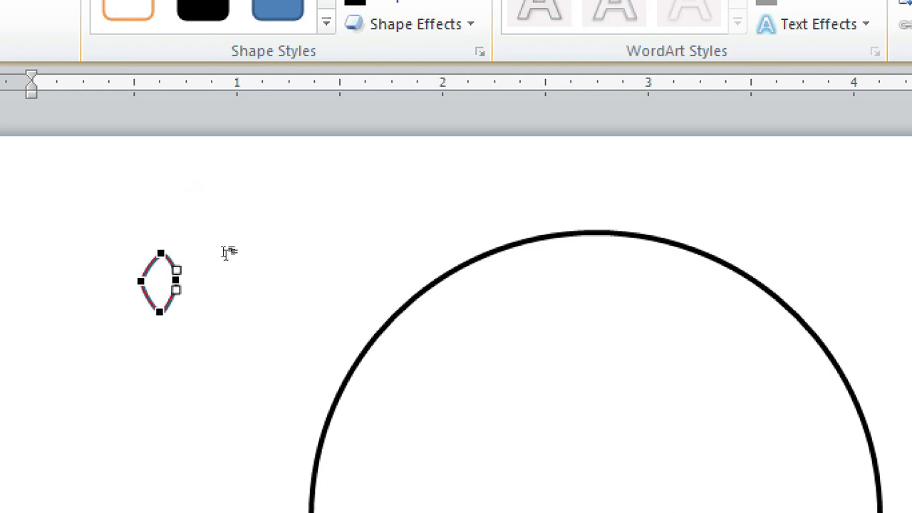
click(203, 183)
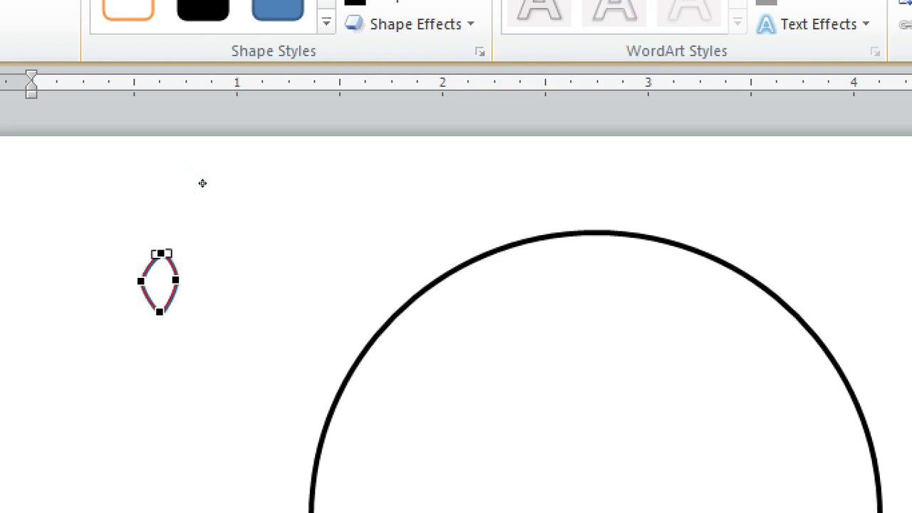
drag(202, 182, 201, 182)
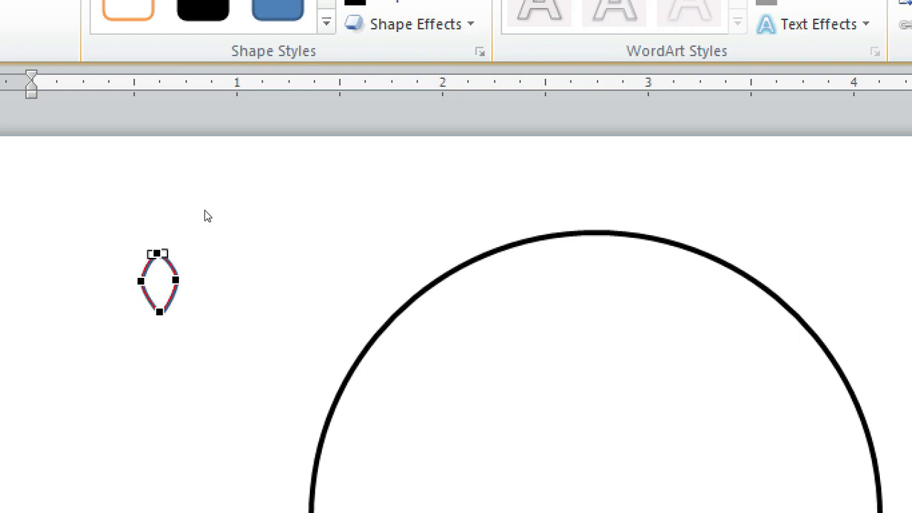
drag(205, 215, 206, 232)
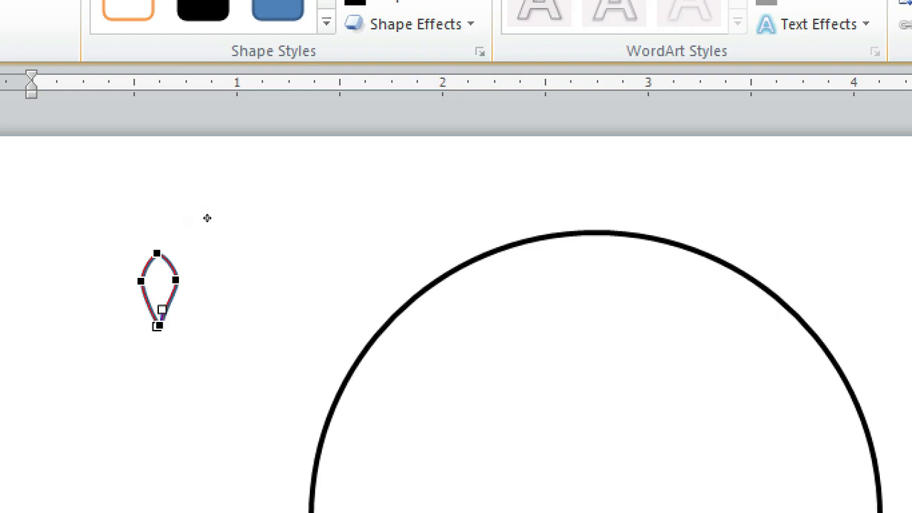
mouse_move(205, 212)
mouse_down()
mouse_move(211, 223)
mouse_move(203, 215)
mouse_up()
click(243, 210)
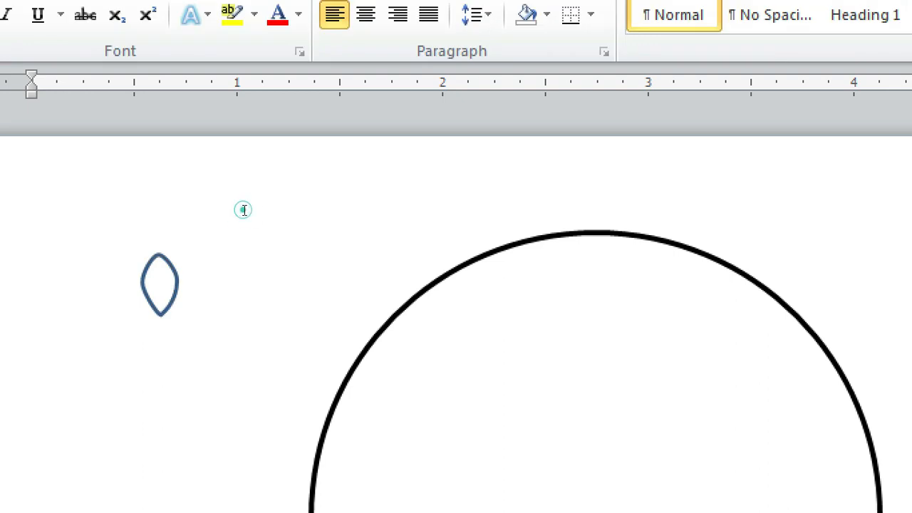
Move the leaf onto the circle, just left of its topmost point, with the leaf's base resting on the line
click(201, 190)
click(200, 193)
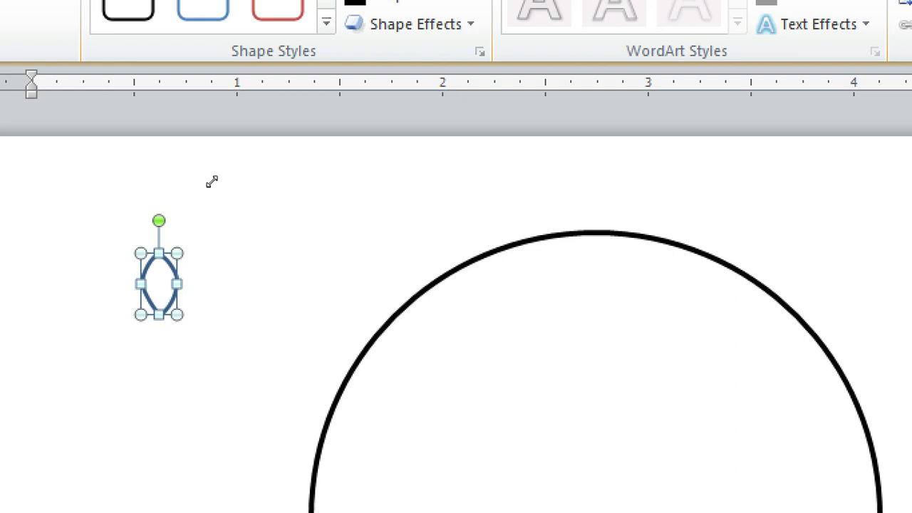
drag(208, 186, 400, 147)
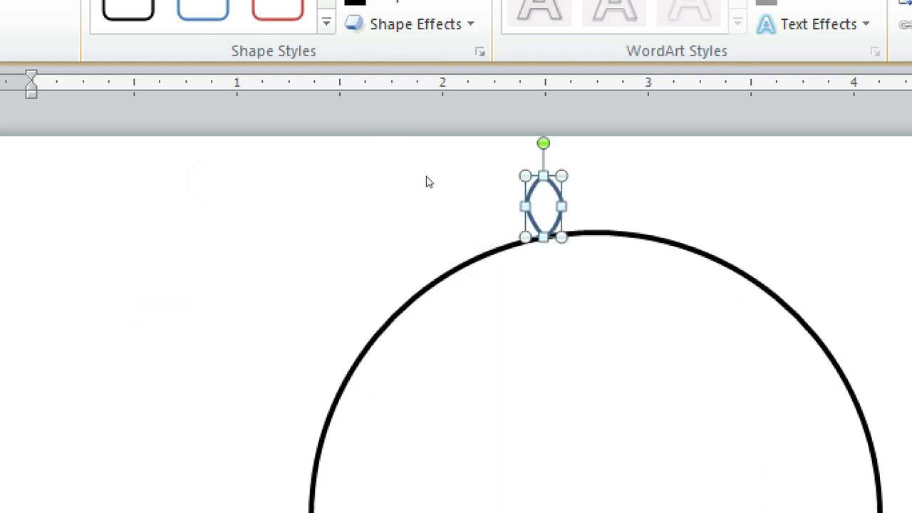
click(426, 176)
click(427, 175)
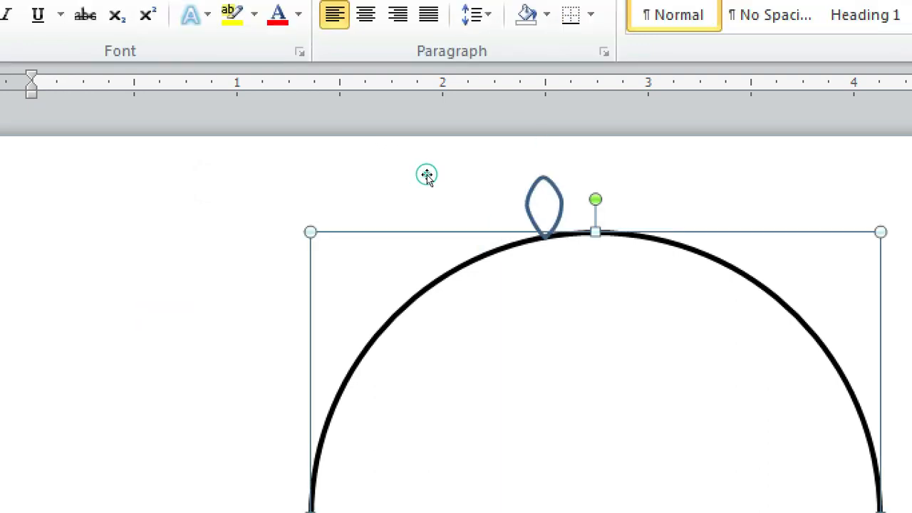
click(400, 149)
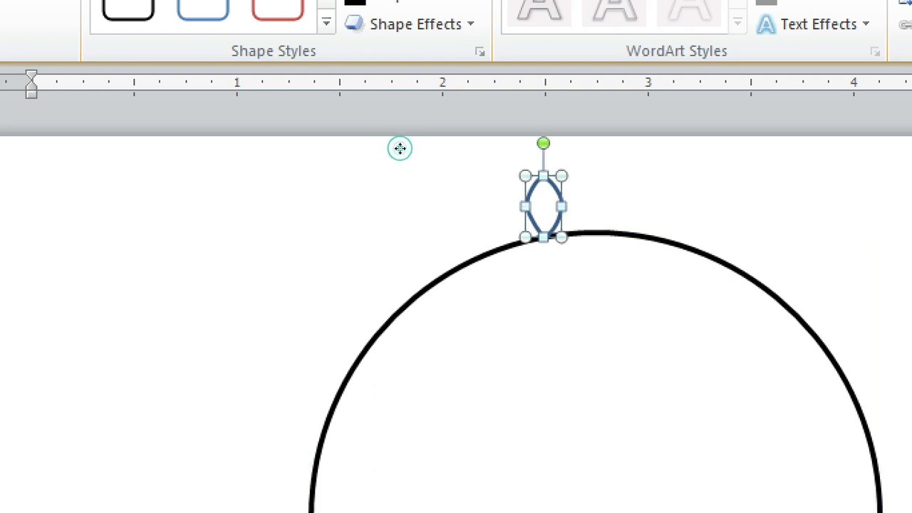
drag(404, 146, 399, 146)
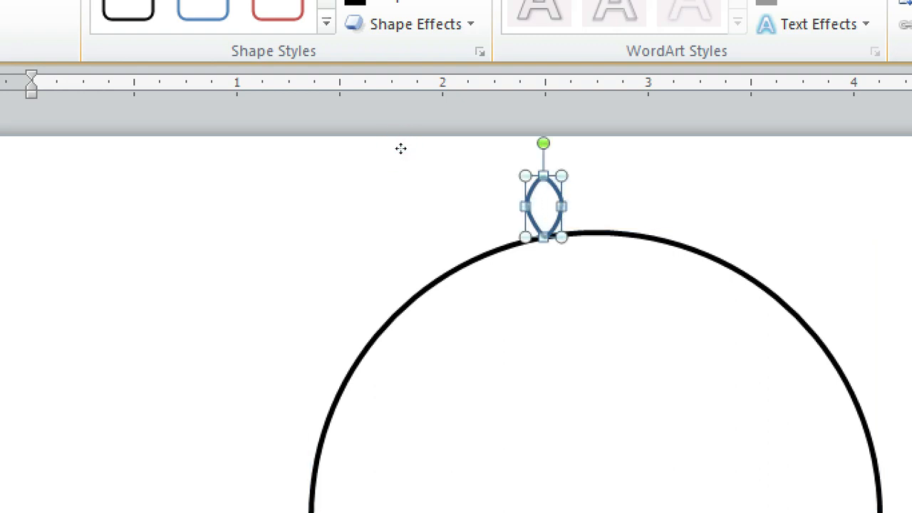
click(444, 175)
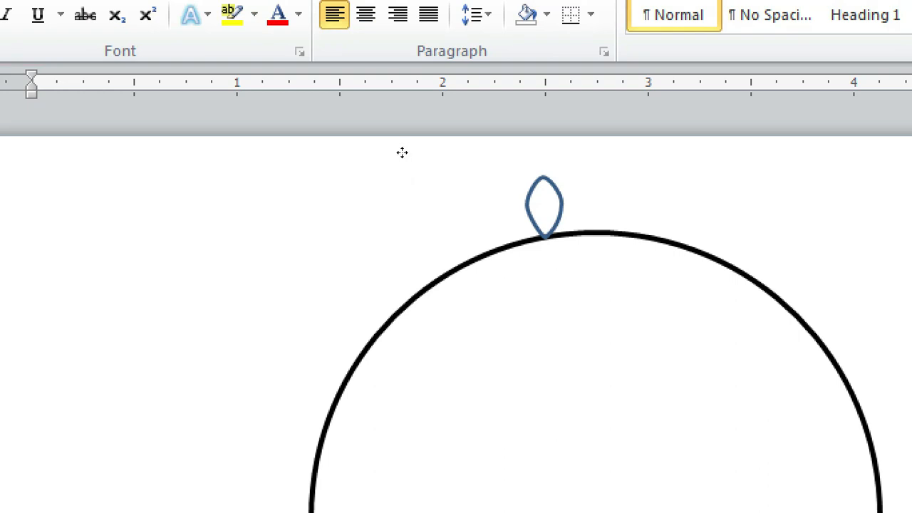
click(402, 153)
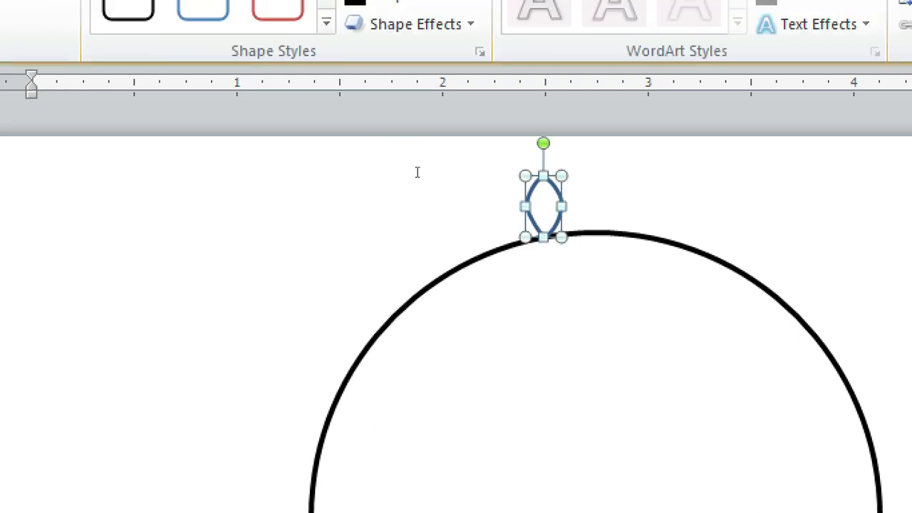
key(ctrl+Up)
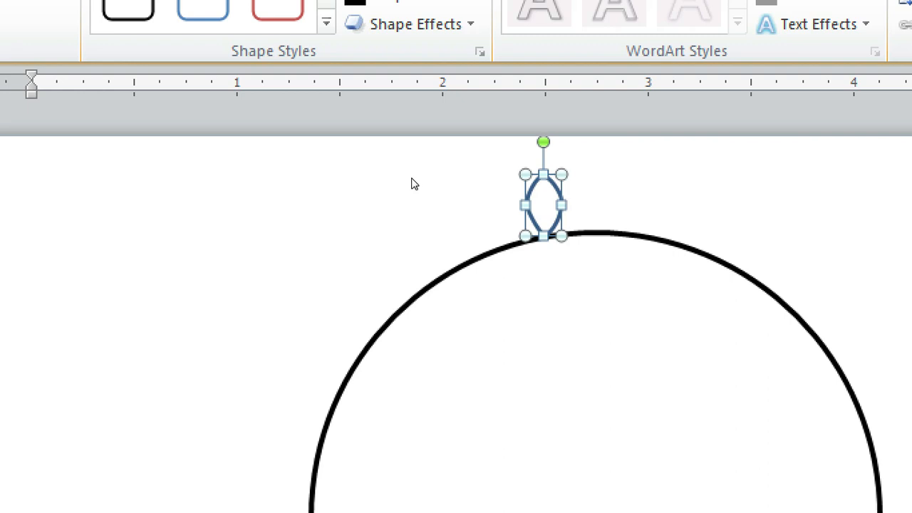
Tilt the leaf slightly clockwise and nudge it so its base sits on the circle's line
click(397, 129)
key(alt+Right)
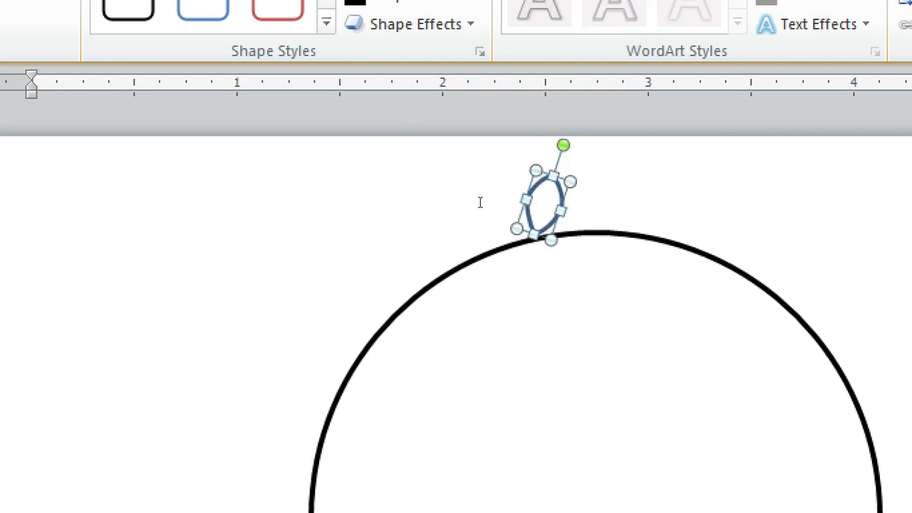
key(ctrl+Right)
key(ctrl+Right)
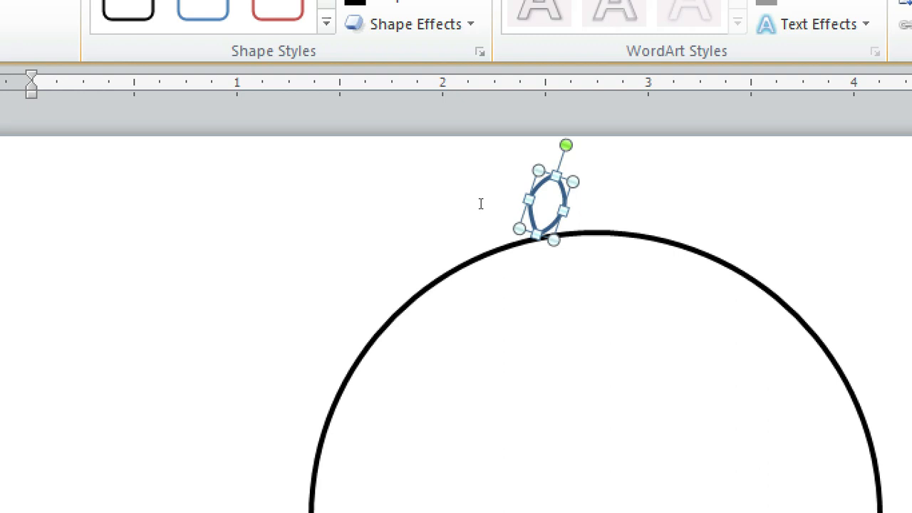
key(ctrl+Down)
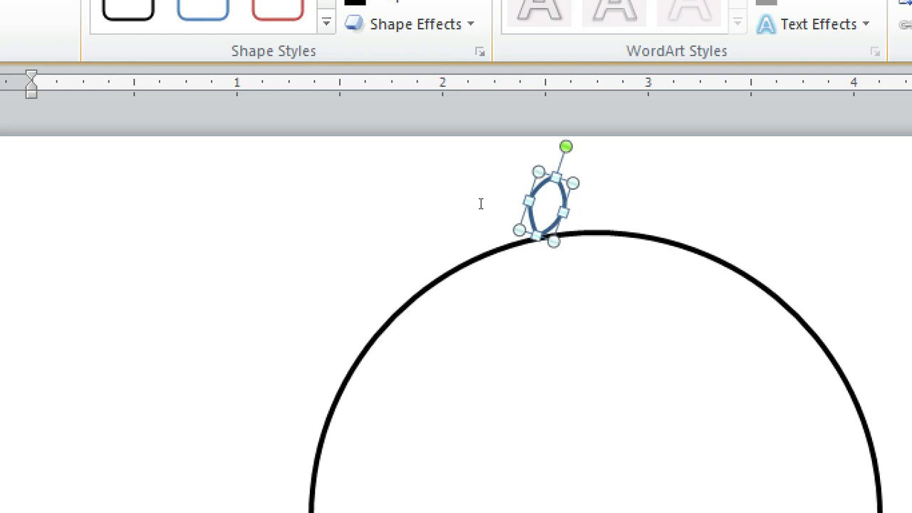
Give the leaf a black outline and duplicate it
click(456, 22)
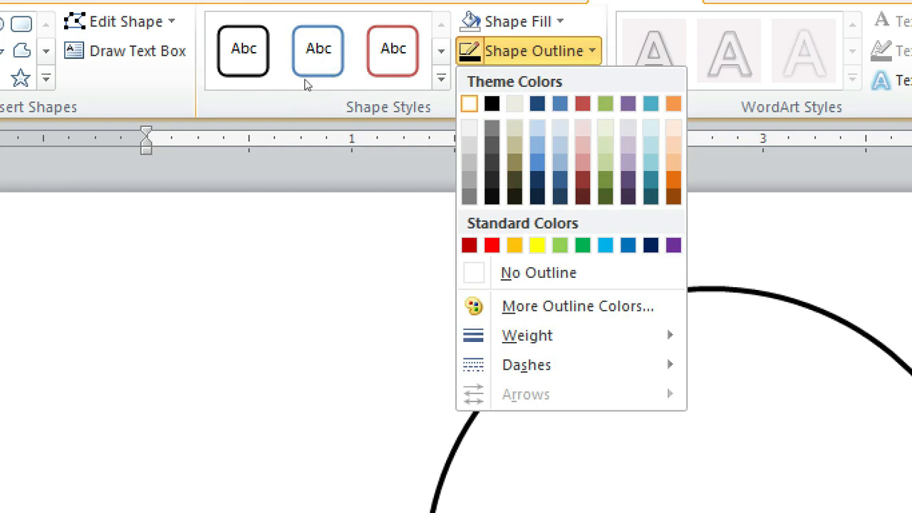
click(492, 103)
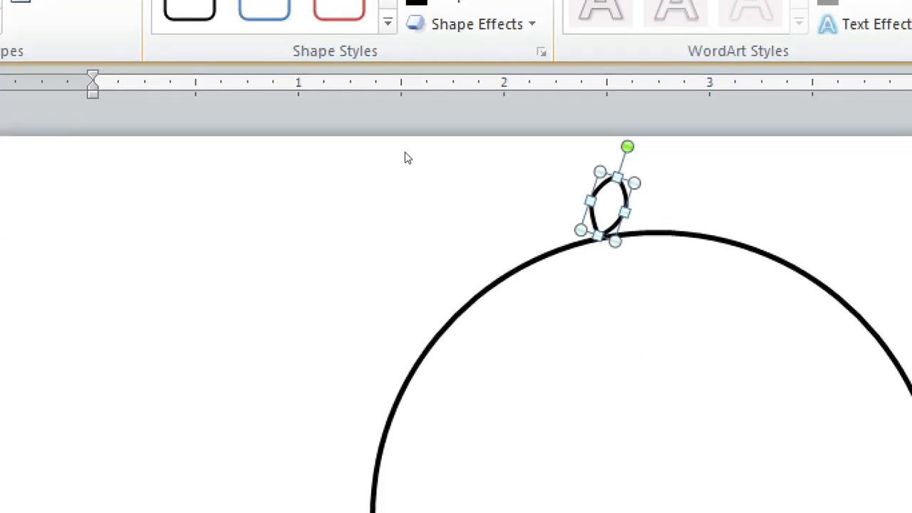
key(ctrl+d)
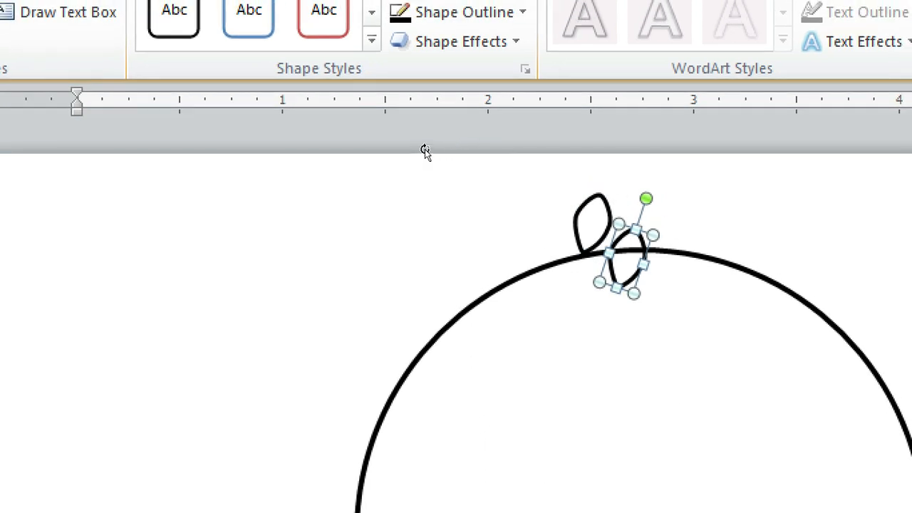
Rotate the duplicate leaf clockwise to point into the circle and nudge it until its base meets the first leaf's base
drag(424, 151, 445, 200)
key(ctrl+Down)
key(ctrl+Down)
key(ctrl+Down)
key(ctrl+Down)
key(ctrl+Down)
key(ctrl+Left)
key(ctrl+Left)
key(ctrl+Left)
key(ctrl+Left)
key(ctrl+Left)
key(ctrl+Left)
key(ctrl+Down)
key(ctrl+Down)
key(ctrl+Left)
key(ctrl+Left)
key(ctrl+Left)
key(ctrl+Left)
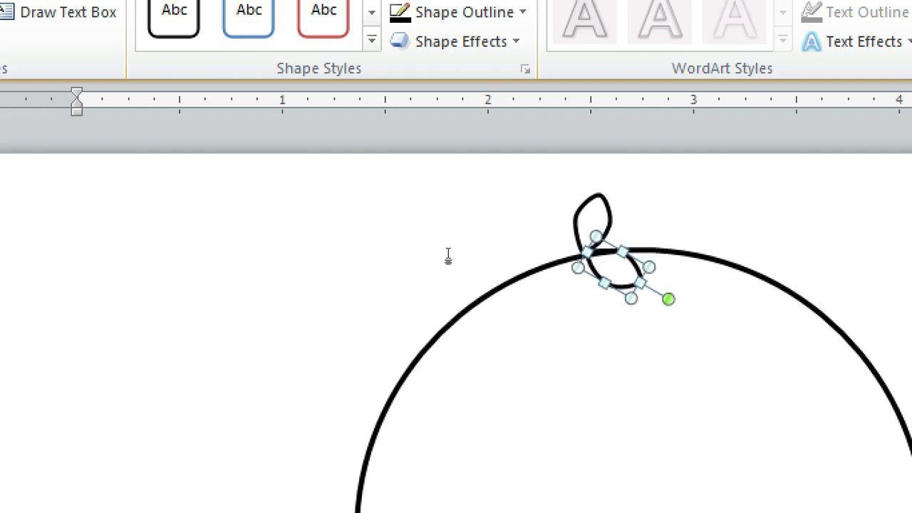
key(ctrl+Left)
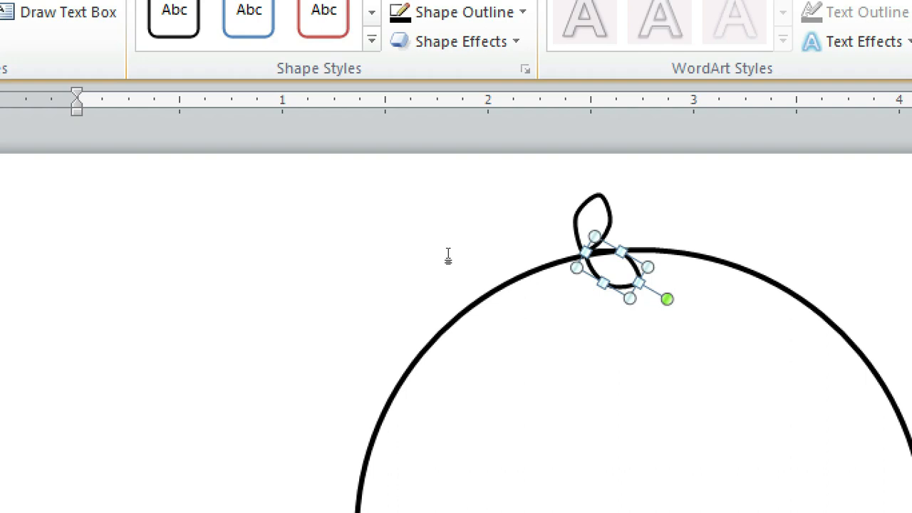
key(ctrl+Left)
key(ctrl+Left)
key(ctrl+Right)
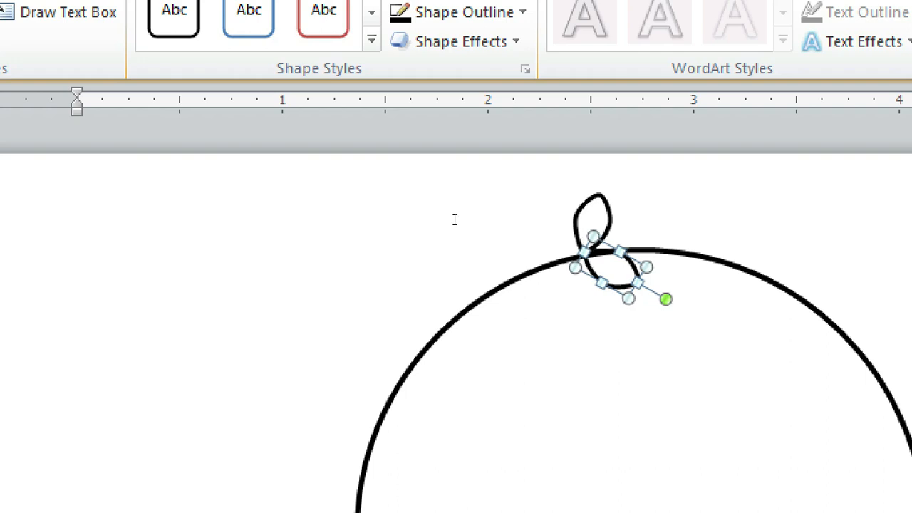
click(182, 175)
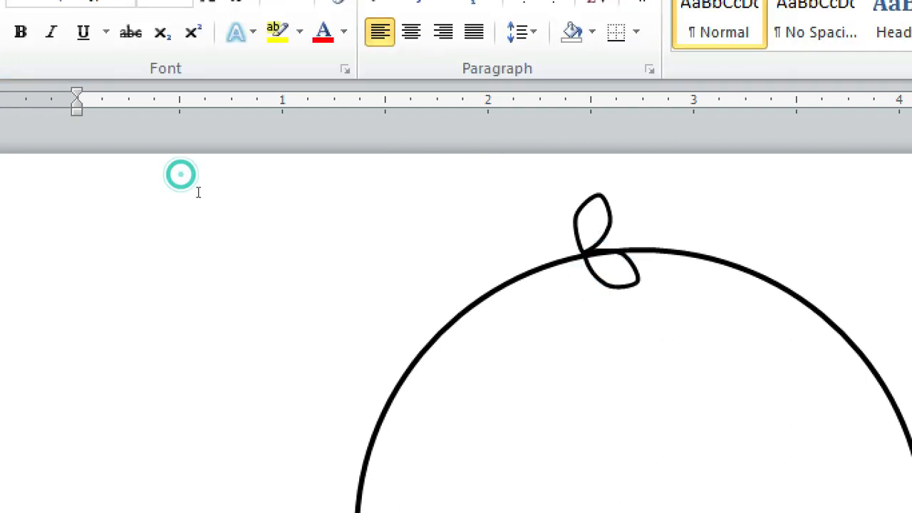
Select both leaves and group them into one object
click(398, 151)
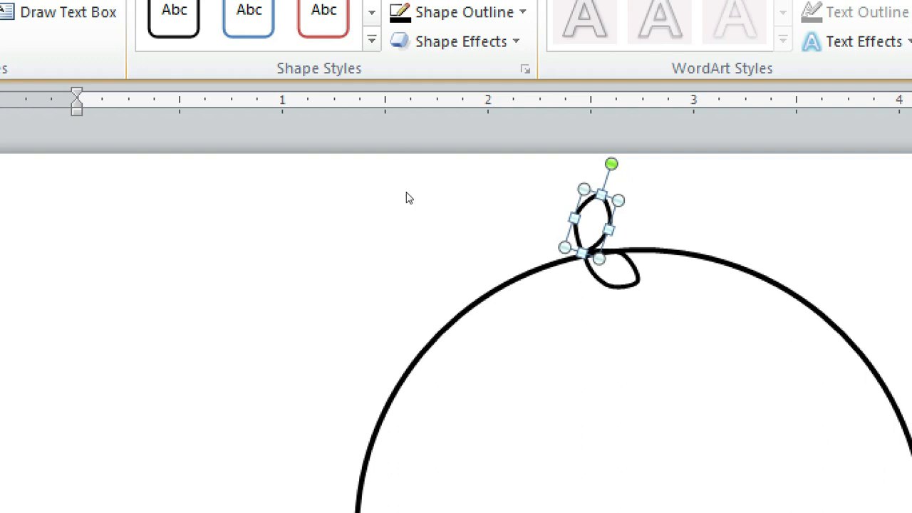
ctrl+click(407, 194)
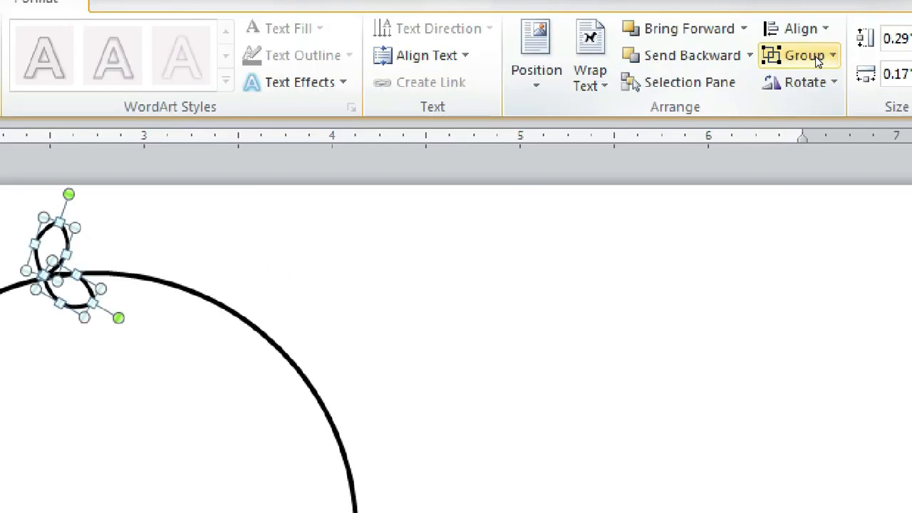
click(812, 56)
click(798, 83)
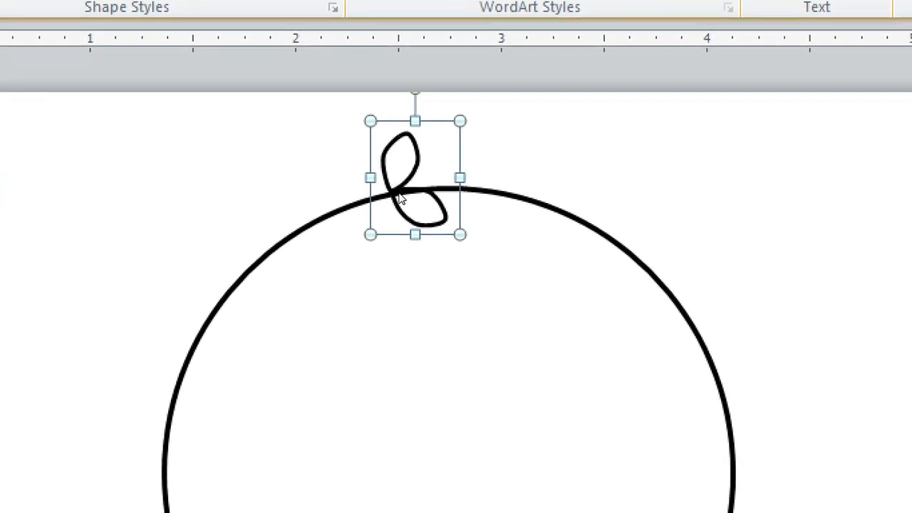
Nudge the grouped leaf pair slightly down and to the right along the circle
key(ctrl+Down)
key(ctrl+Right)
key(ctrl+Right)
key(ctrl+Down)
Copy and paste the leaf pair, rotate the copy slightly clockwise, and position it on the circle just left of the original pair
key(ctrl+c)
key(ctrl+v)
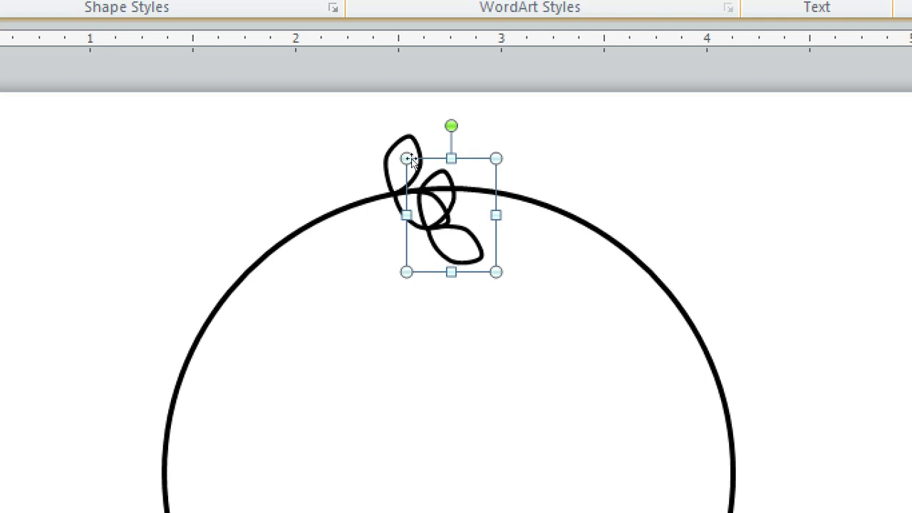
drag(409, 160, 390, 134)
key(ctrl+Left)
key(ctrl+Left)
key(ctrl+Left)
key(ctrl+Left)
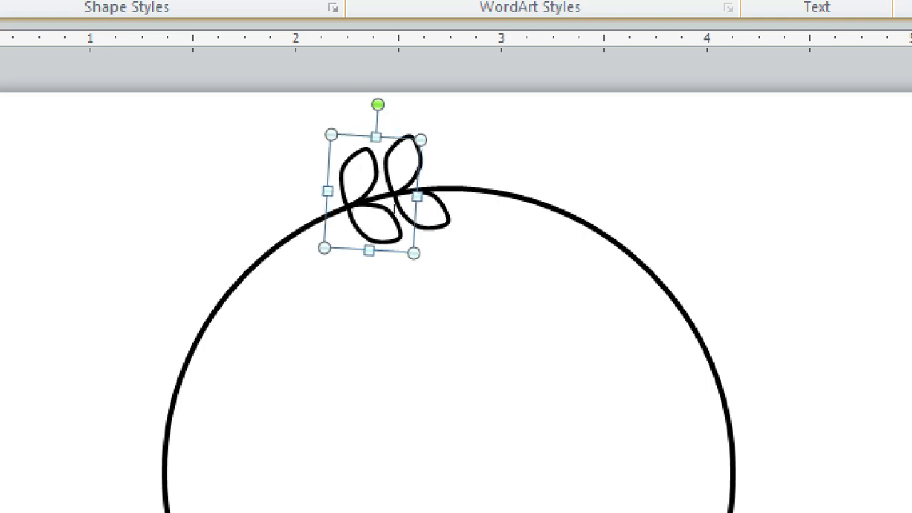
key(ctrl+Down)
key(ctrl+Right)
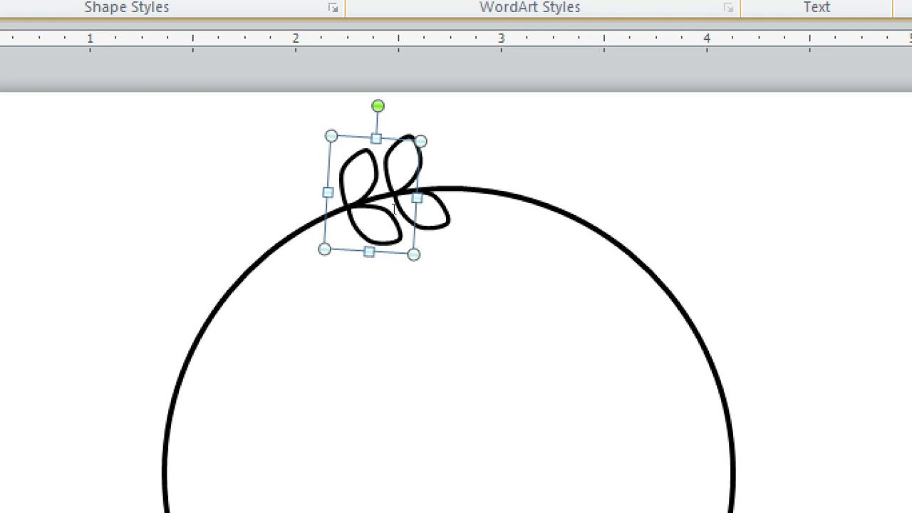
Nudge the second leaf pair up, duplicate it, and fit the upright copy on the circle just left of it
key(ctrl+Up)
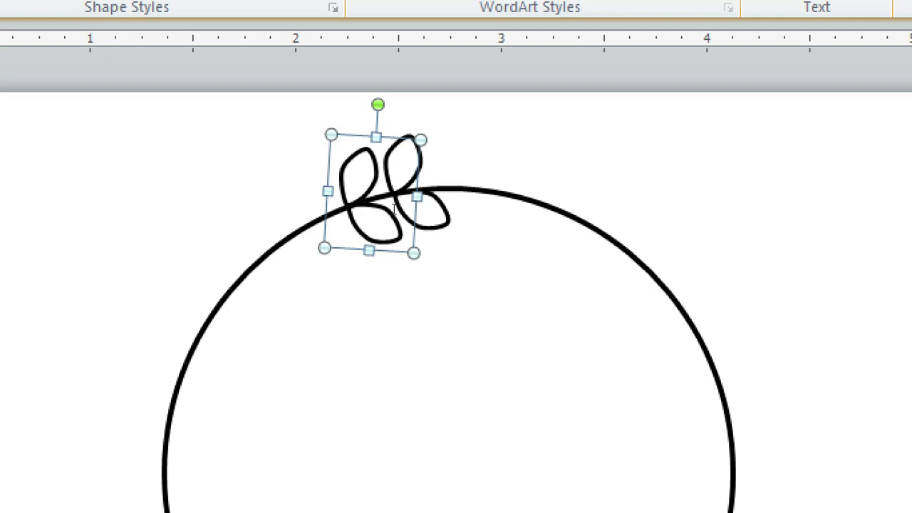
key(ctrl+d)
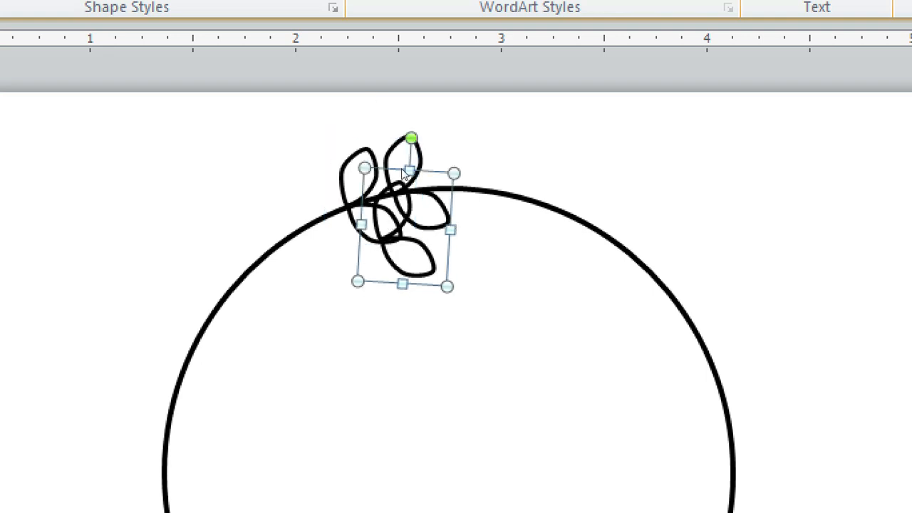
drag(410, 168, 363, 139)
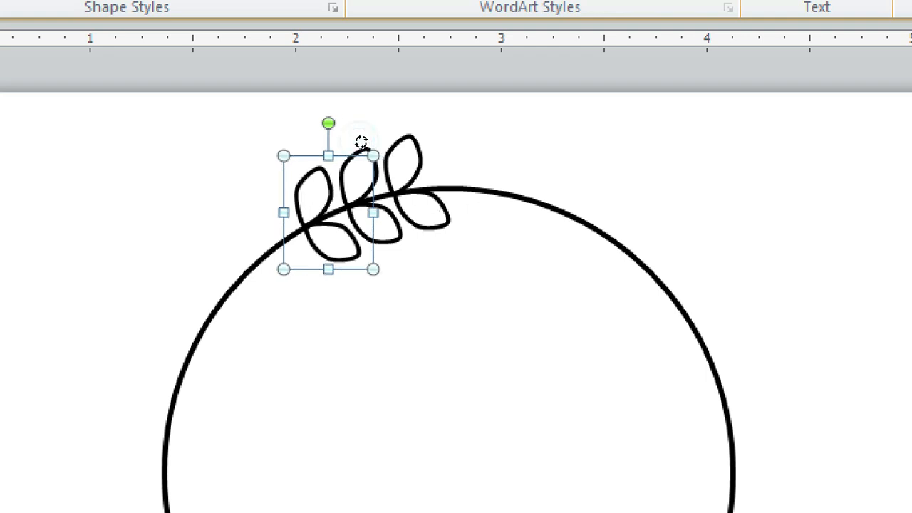
drag(362, 143, 368, 145)
key(ctrl+Down)
key(ctrl+Down)
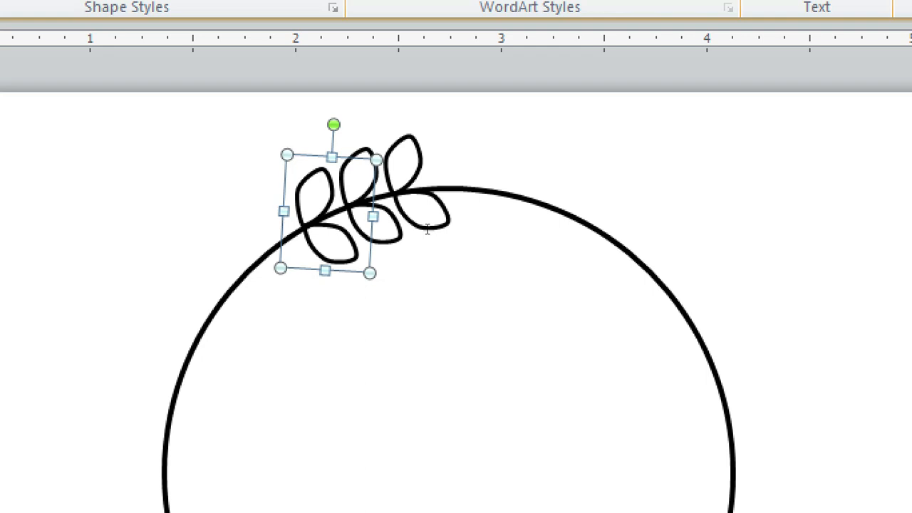
key(ctrl+Right)
key(ctrl+Up)
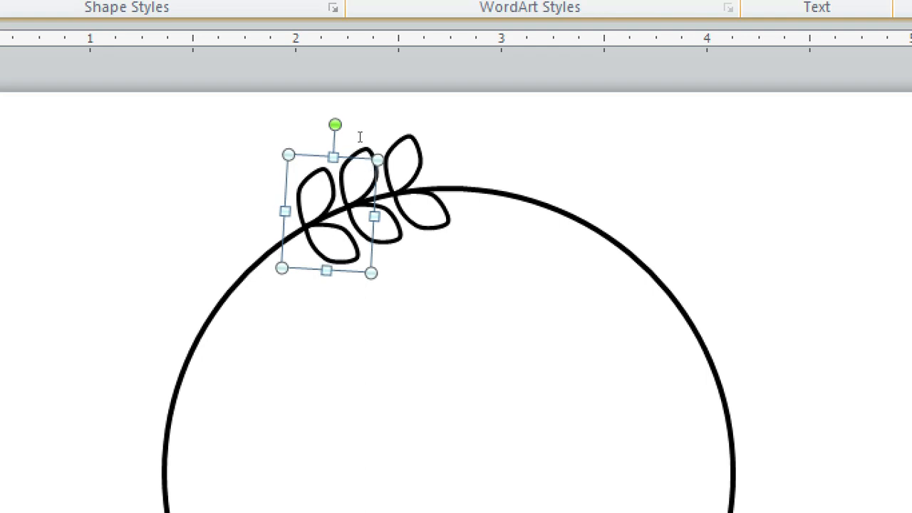
drag(366, 141, 361, 140)
Paste a fourth leaf pair and nudge it along the circle until it sits just left of the third pair
key(ctrl+v)
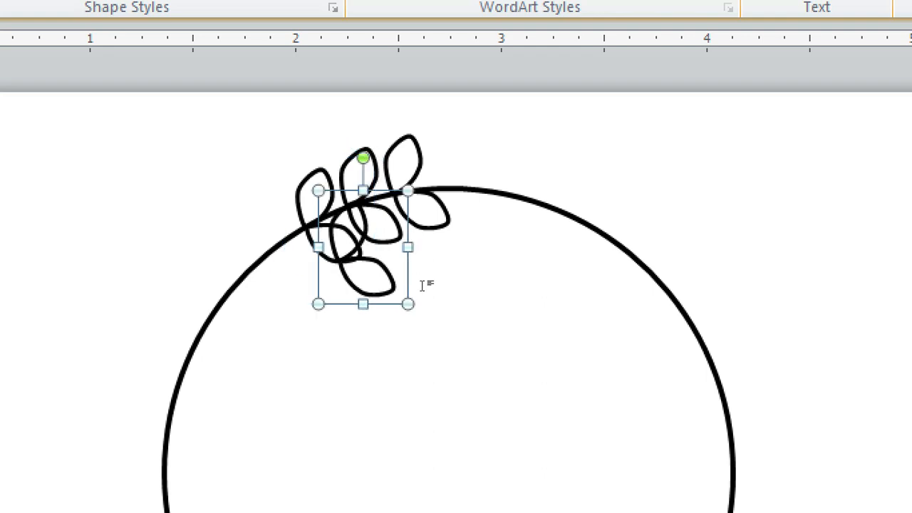
key(Left)
key(Left)
key(Left)
key(Left)
key(Left)
key(Left)
key(Left)
key(Left)
key(Left)
key(Left)
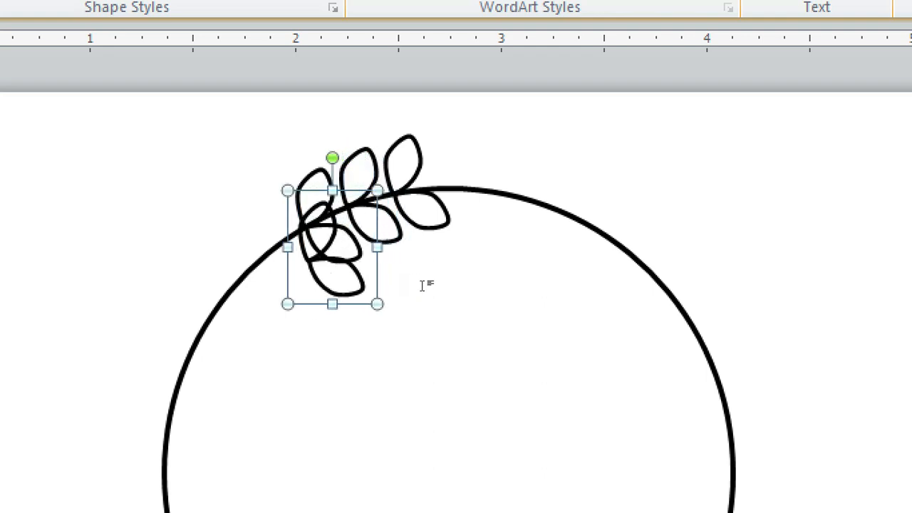
key(Left)
key(Left)
key(Left)
key(Left)
key(Up)
key(Up)
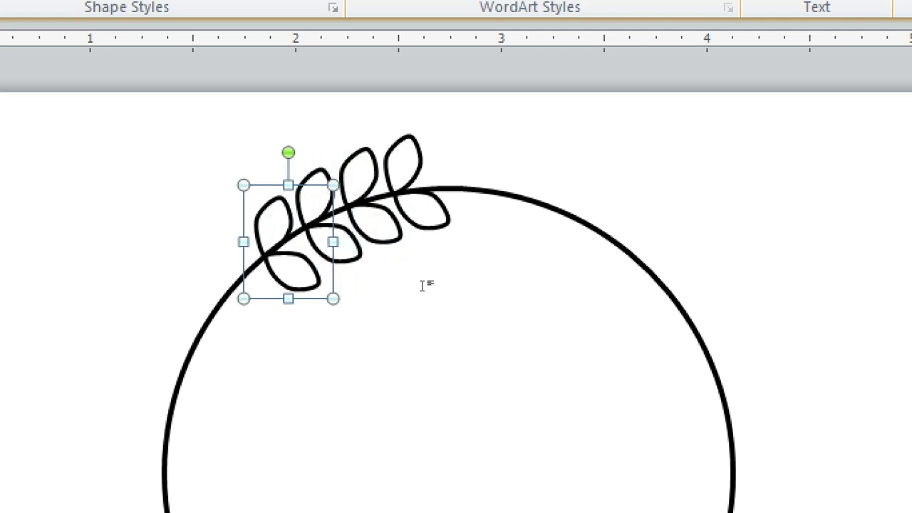
key(Left)
key(Up)
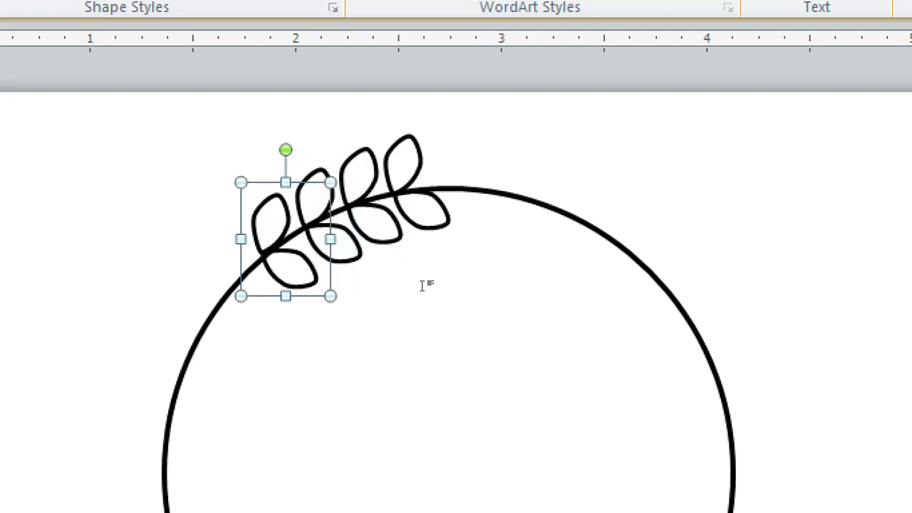
key(Right)
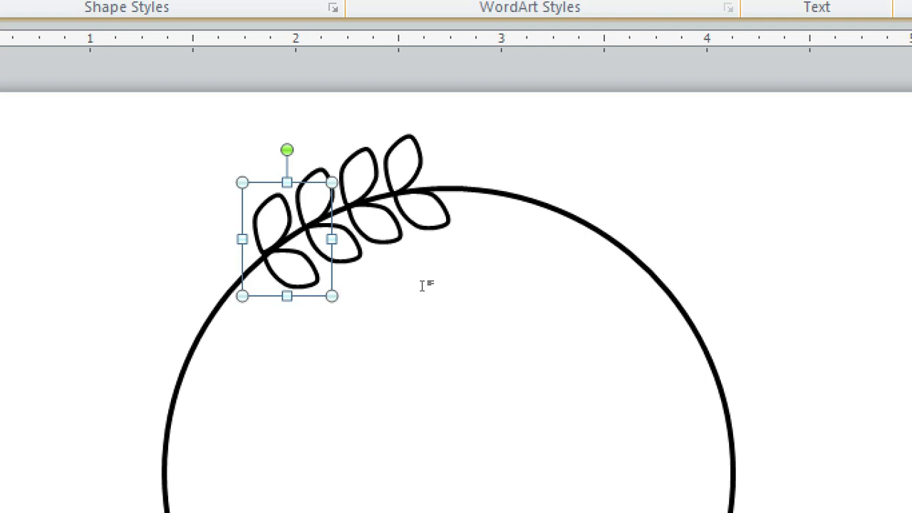
Paste a fifth leaf pair and nudge it onto the circle, below and left of the fourth pair
key(ctrl+v)
key(Left)
key(Left)
key(Left)
key(Left)
key(Left)
key(Left)
key(Left)
key(Left)
key(Left)
key(Left)
key(Left)
key(Left)
key(Left)
key(Left)
key(Left)
key(Left)
key(Left)
key(Left)
key(Left)
key(Up)
key(Left)
key(Left)
key(Left)
key(Left)
key(Left)
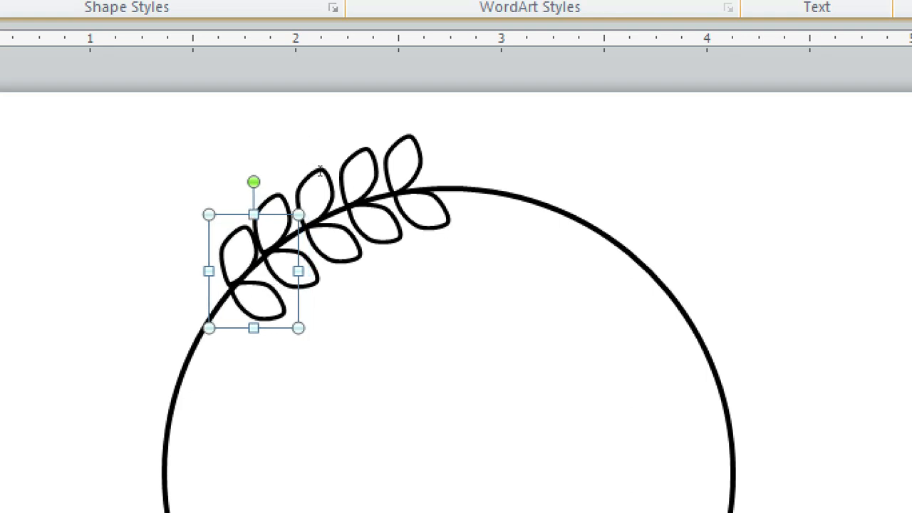
Rotate the fifth leaf pair slightly counterclockwise and nudge its base onto the circle's line
key(alt+Left)
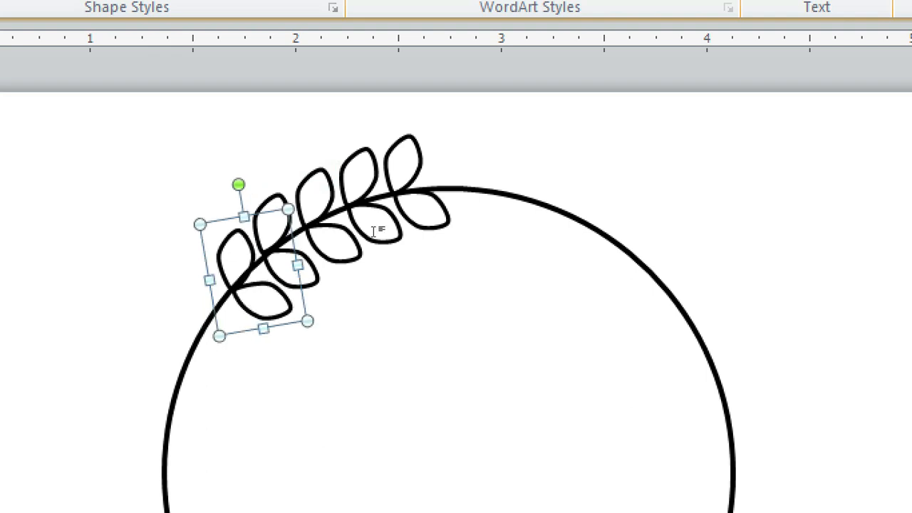
key(Left)
key(Left)
key(Up)
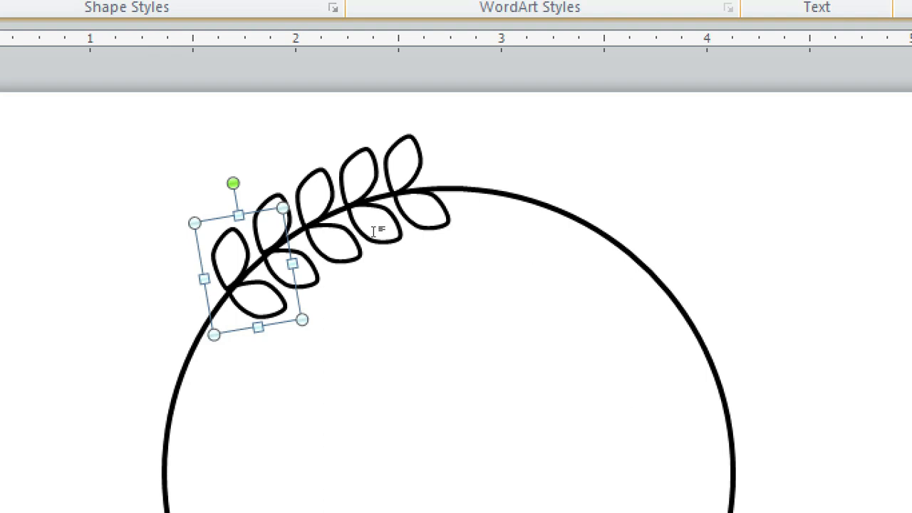
key(Right)
key(Down)
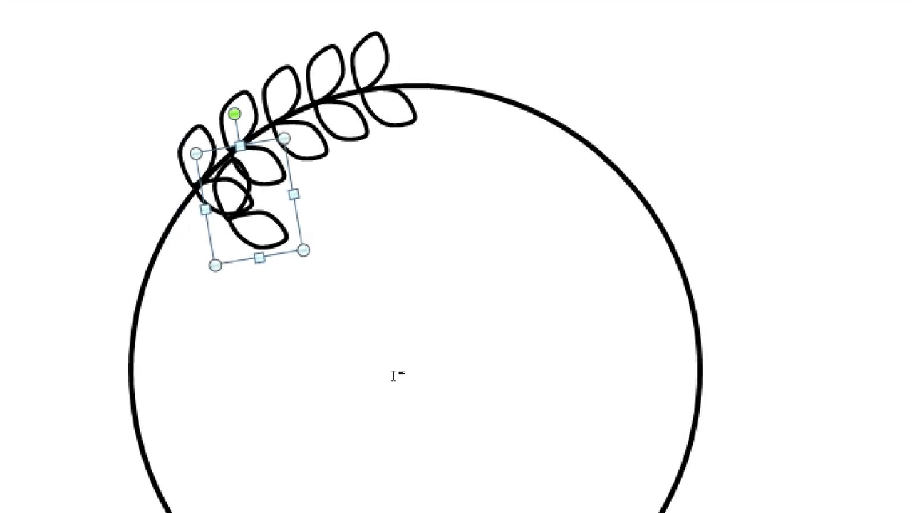
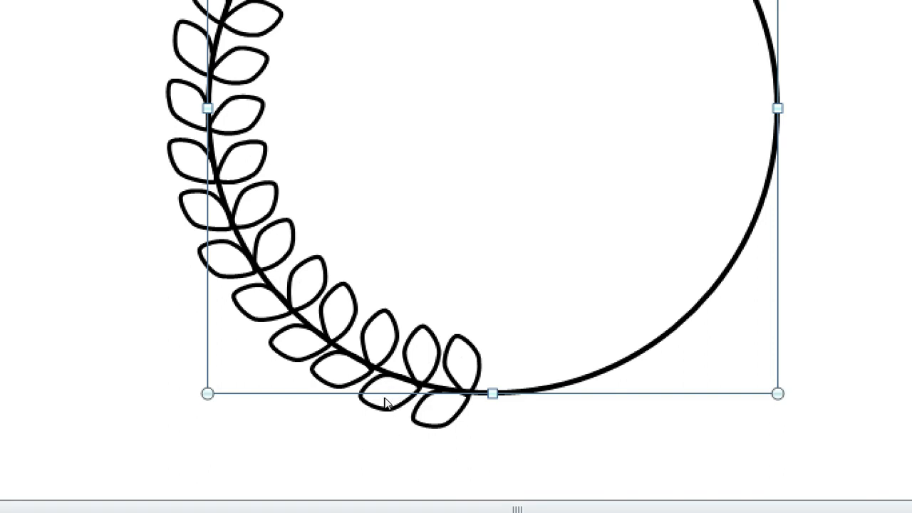
Rotate the third-to-last leaf pair at the wreath's lower end slightly counterclockwise and nudge it left along the circle
click(403, 402)
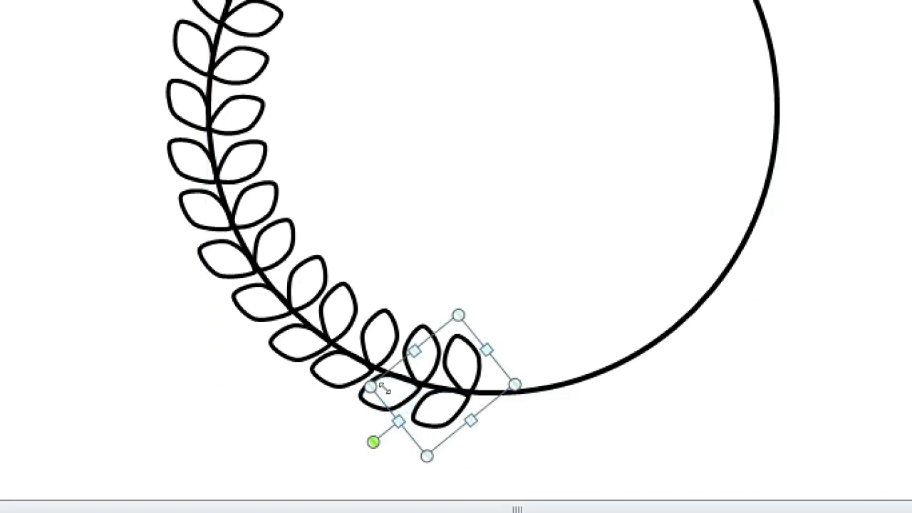
click(369, 378)
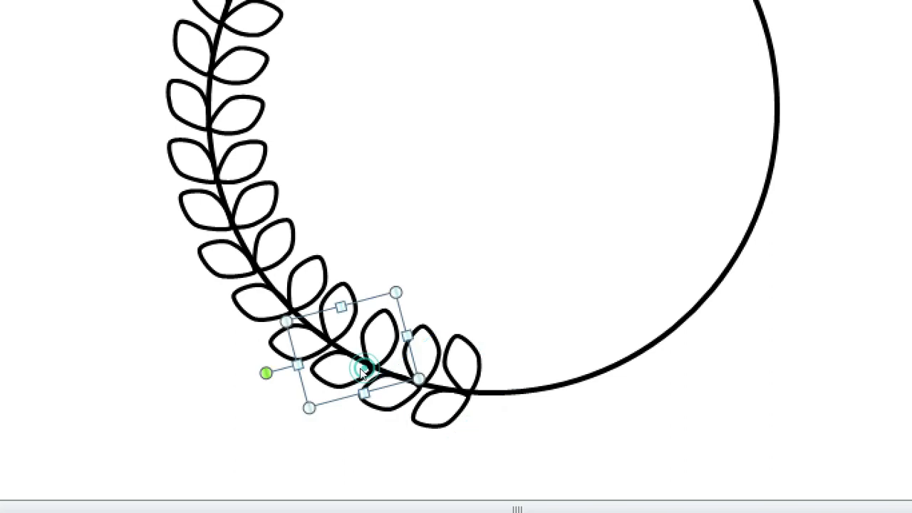
drag(309, 400, 330, 454)
key(Left)
key(Left)
key(Left)
key(Up)
key(Down)
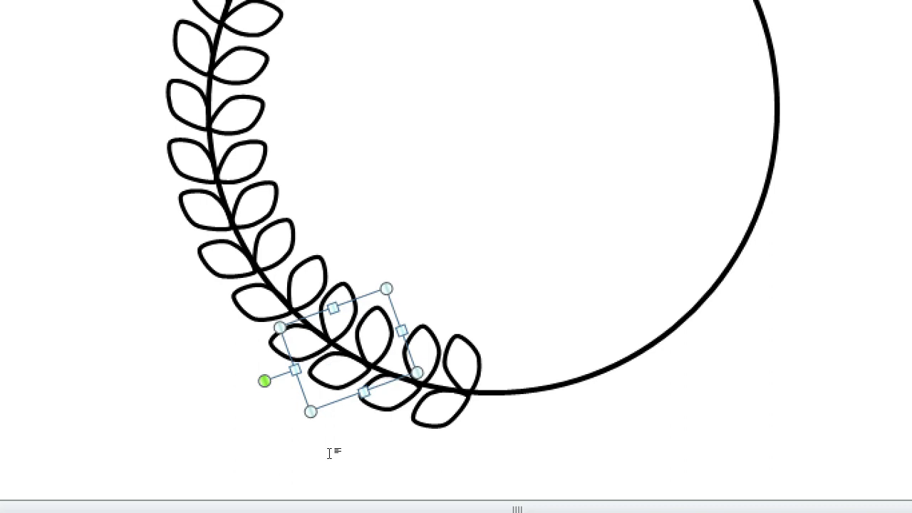
Rotate the second-to-last leaf pair slightly counterclockwise and nudge it left to even out the spacing
click(391, 396)
drag(330, 413, 335, 423)
key(Left)
key(Left)
key(Left)
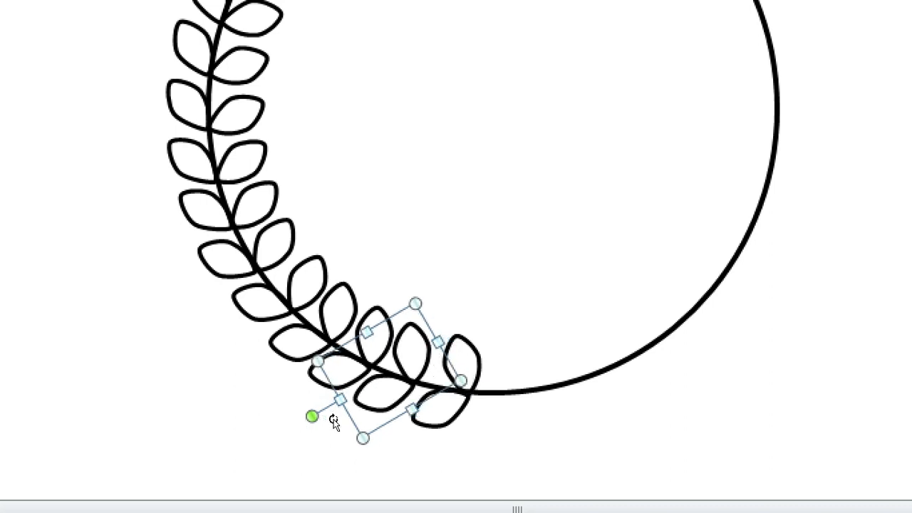
key(Right)
Nudge the last leaf pair at the circle's bottom left and slightly up, closer to its neighbour
click(407, 380)
key(Left)
key(Left)
key(Left)
key(Left)
key(Left)
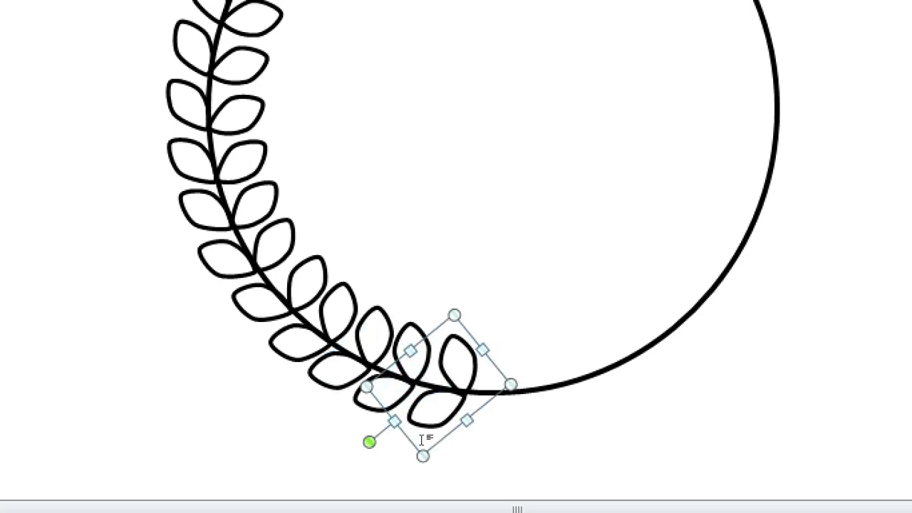
key(Left)
key(Left)
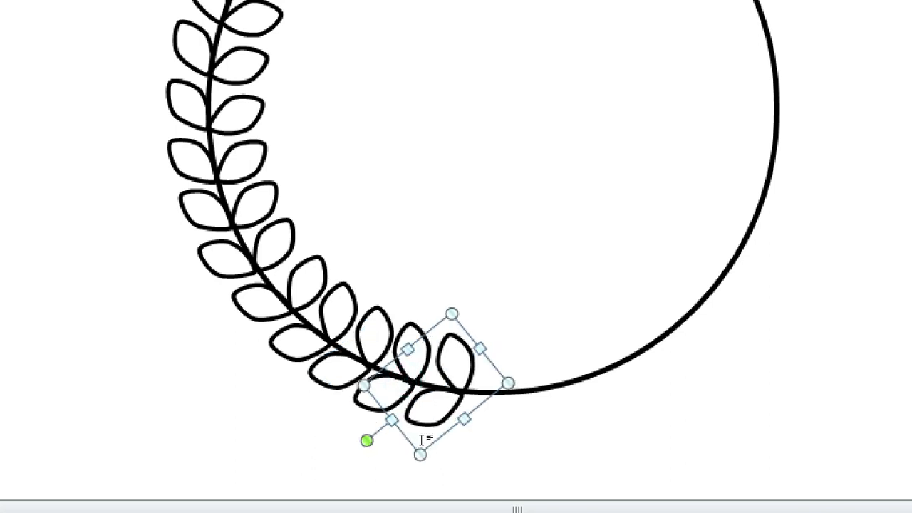
key(Up)
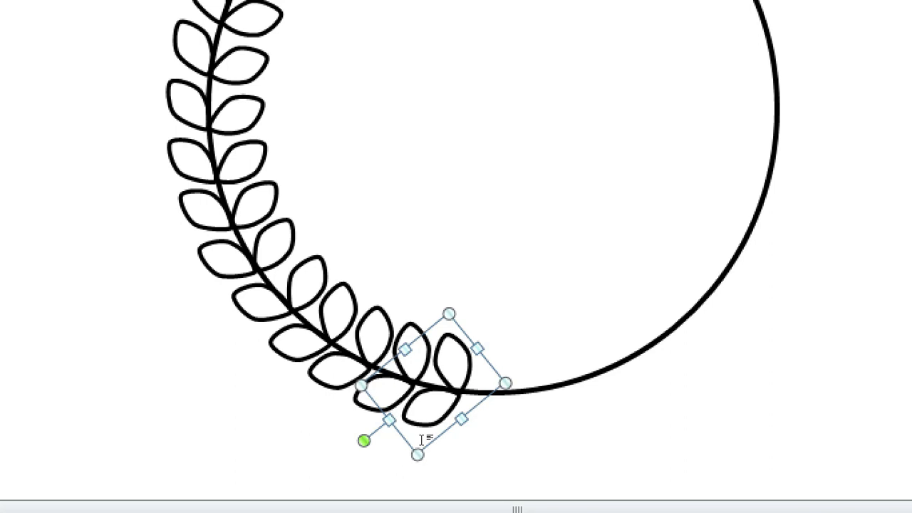
click(493, 391)
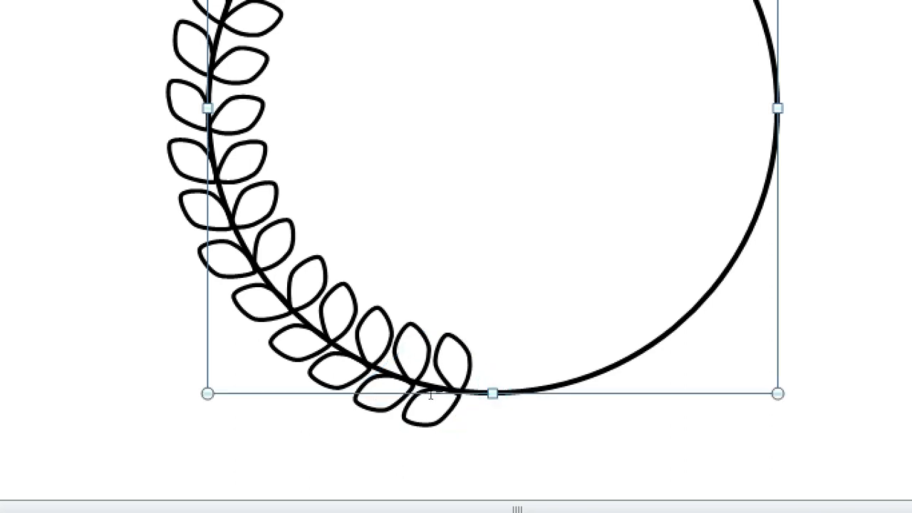
Select all the leaf pairs along the circle's left half, leaving out the circle itself, and group them into one object
scroll(419, 218, up, 1)
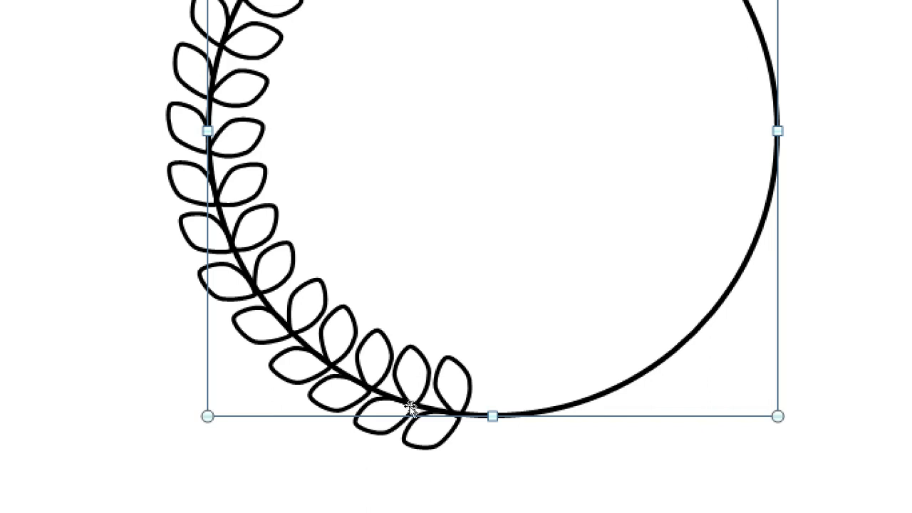
scroll(417, 407, up, 5)
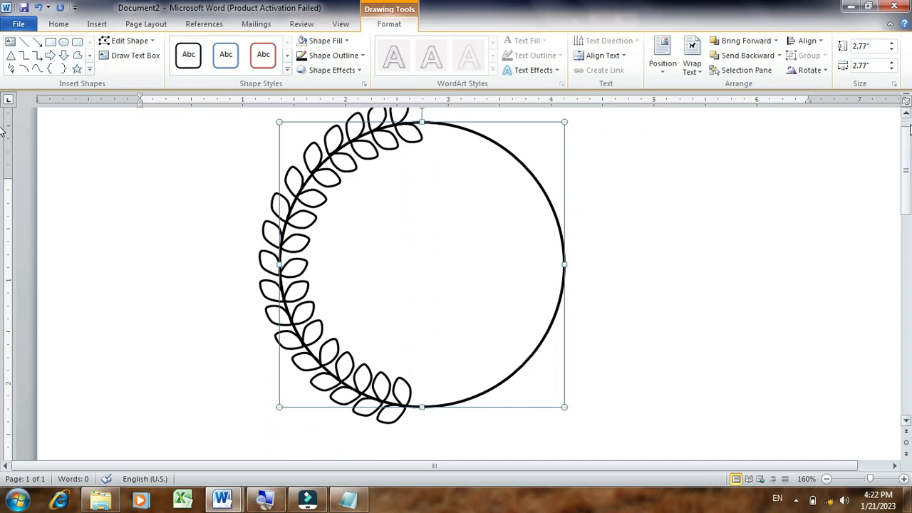
click(906, 115)
click(906, 115)
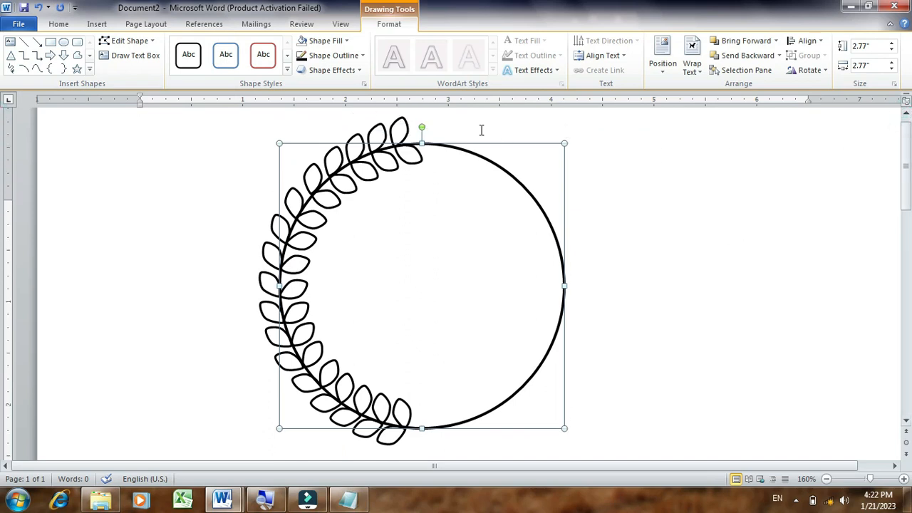
click(405, 129)
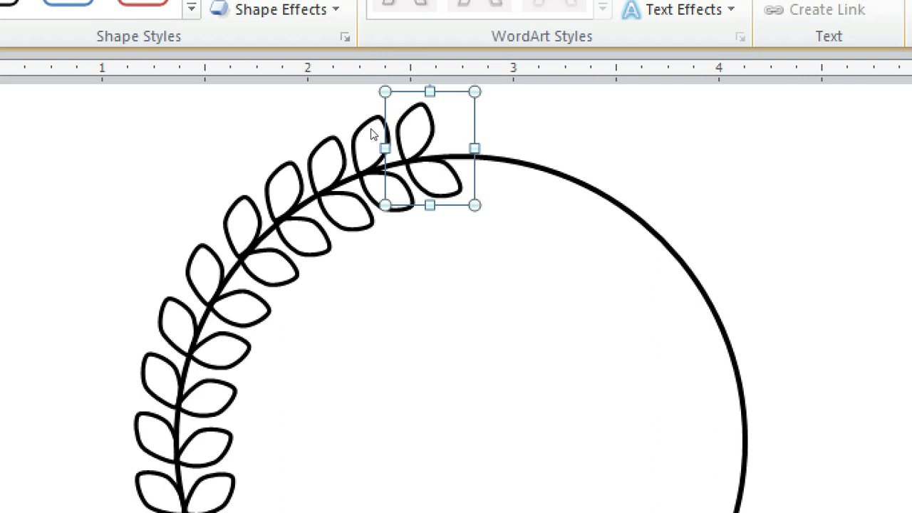
shift+click(371, 135)
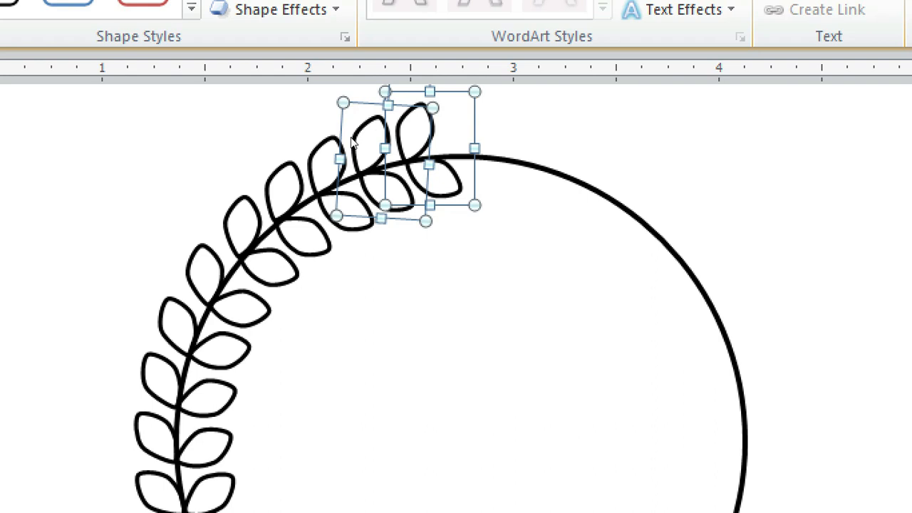
shift+click(350, 141)
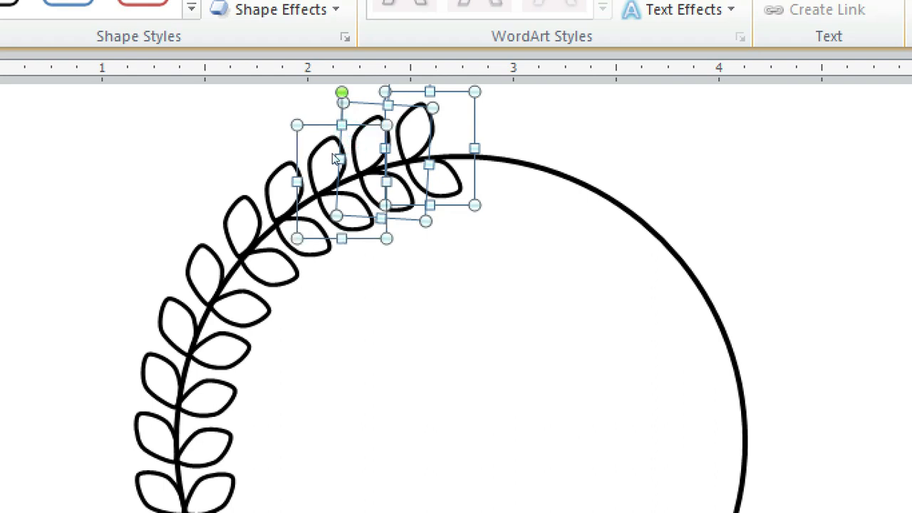
shift+click(306, 171)
shift+click(288, 208)
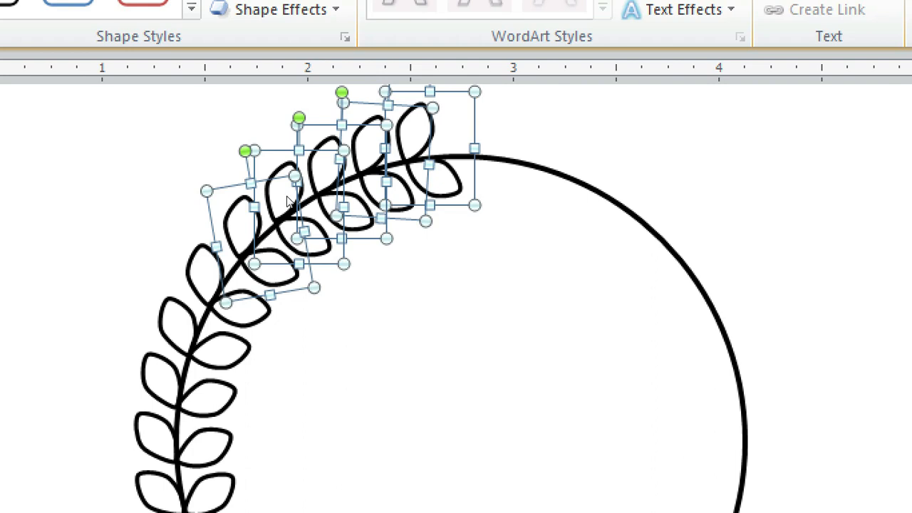
shift+click(250, 221)
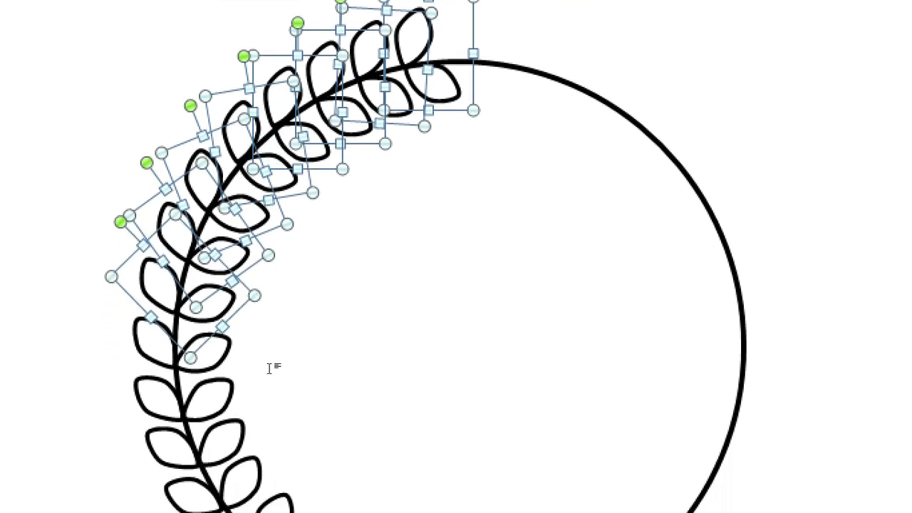
shift+click(263, 289)
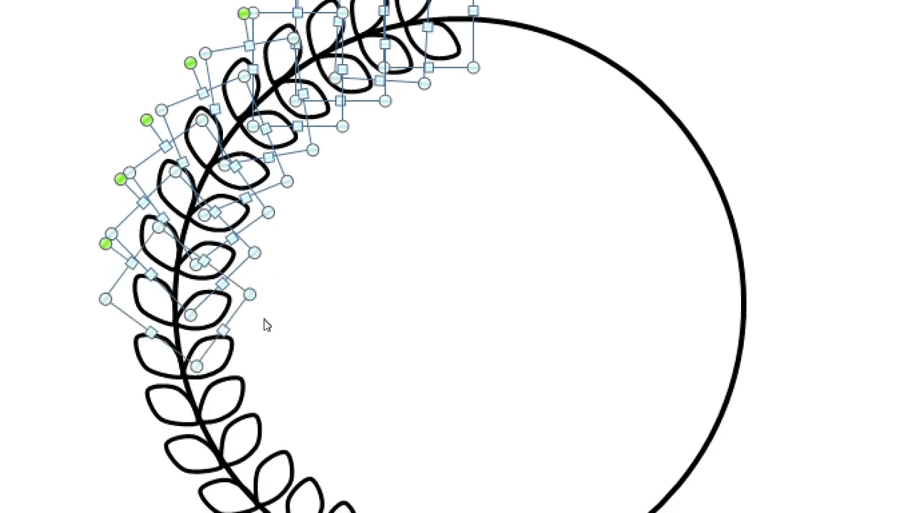
shift+click(275, 348)
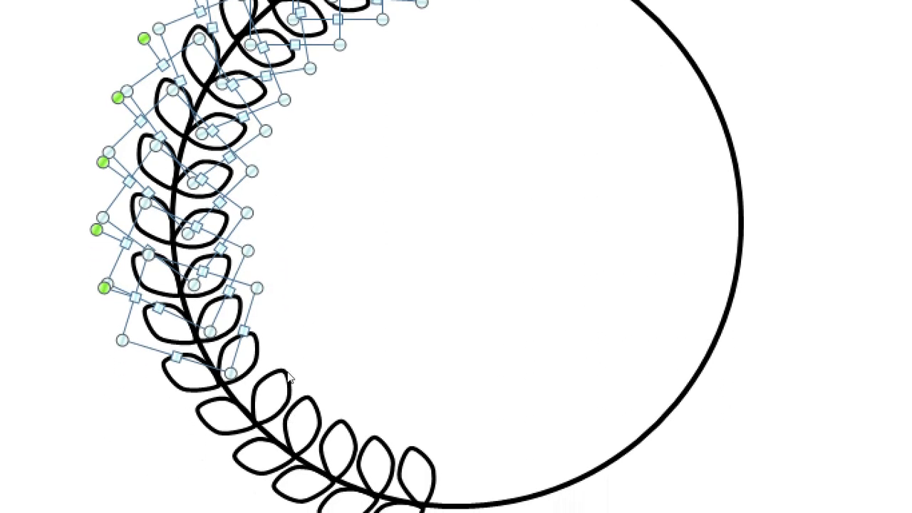
shift+click(285, 374)
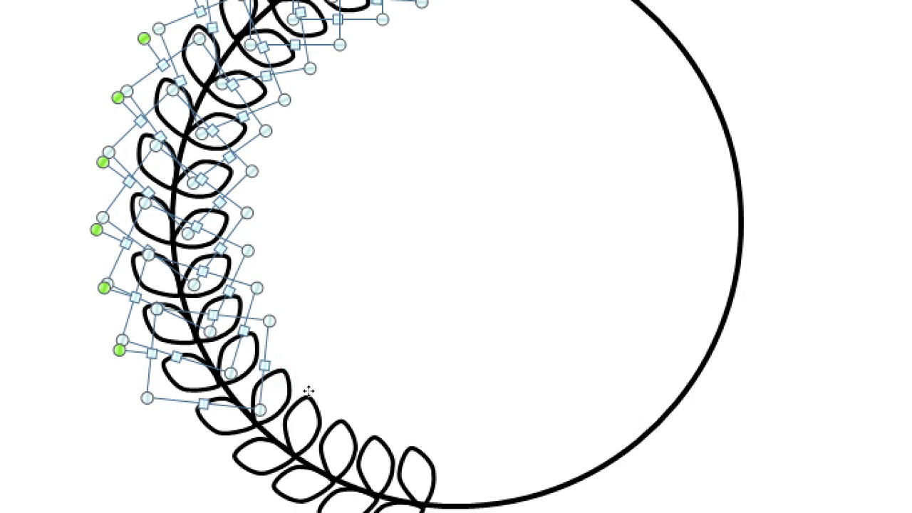
shift+click(308, 396)
shift+click(326, 419)
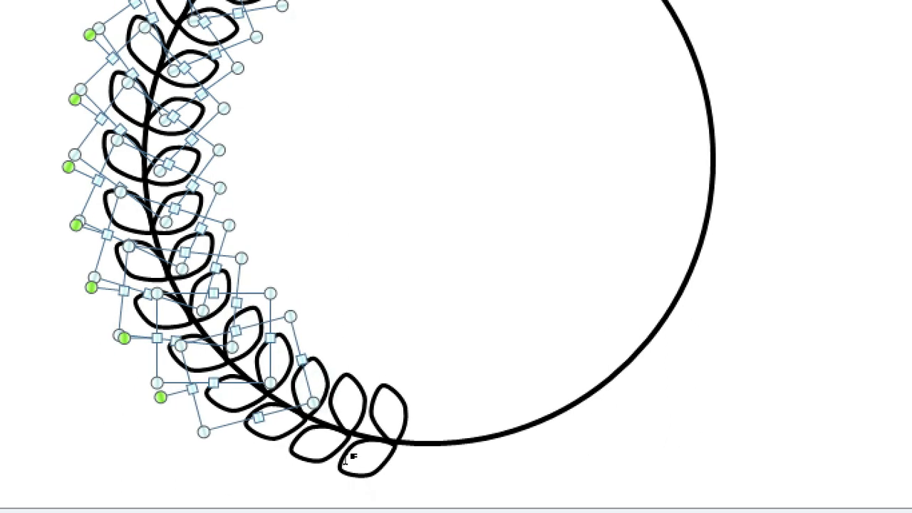
shift+click(347, 431)
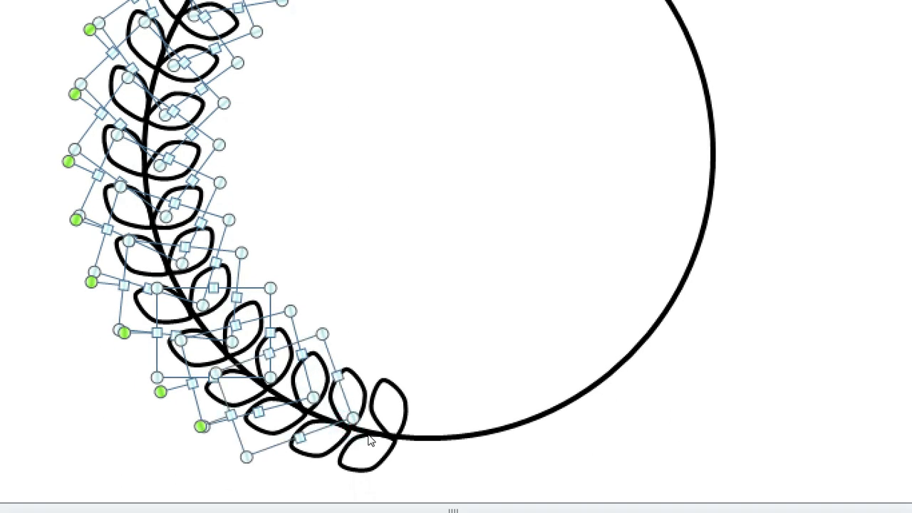
shift+click(369, 442)
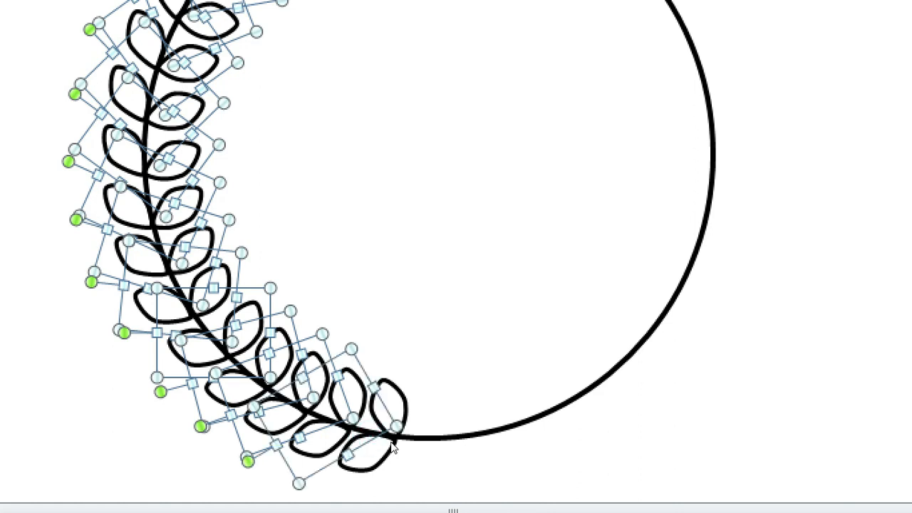
shift+click(393, 447)
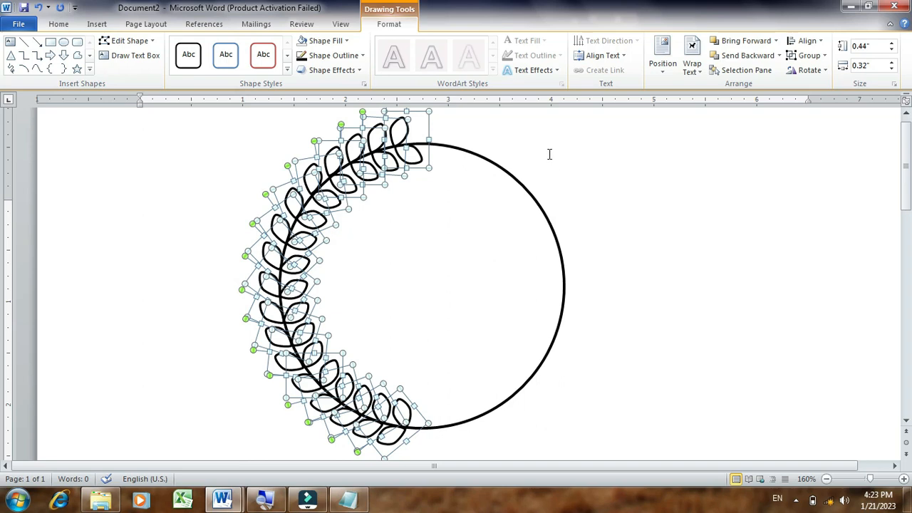
click(815, 57)
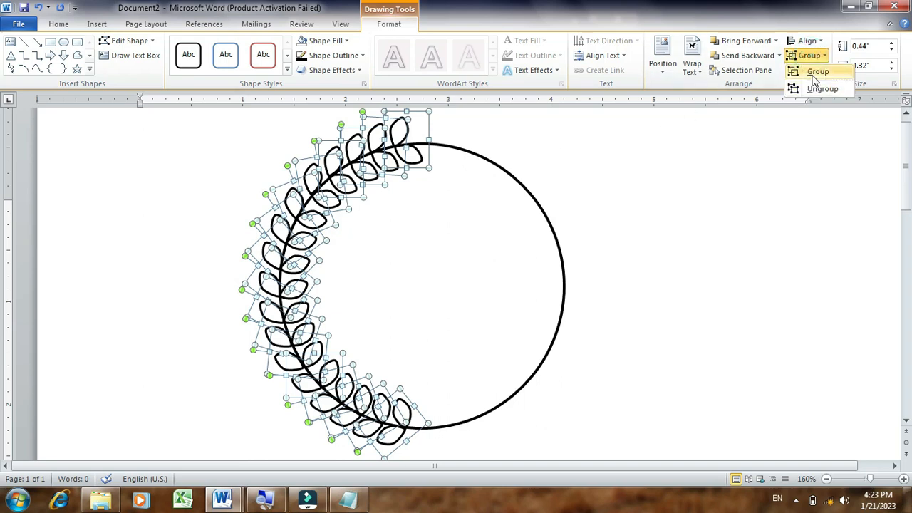
click(816, 73)
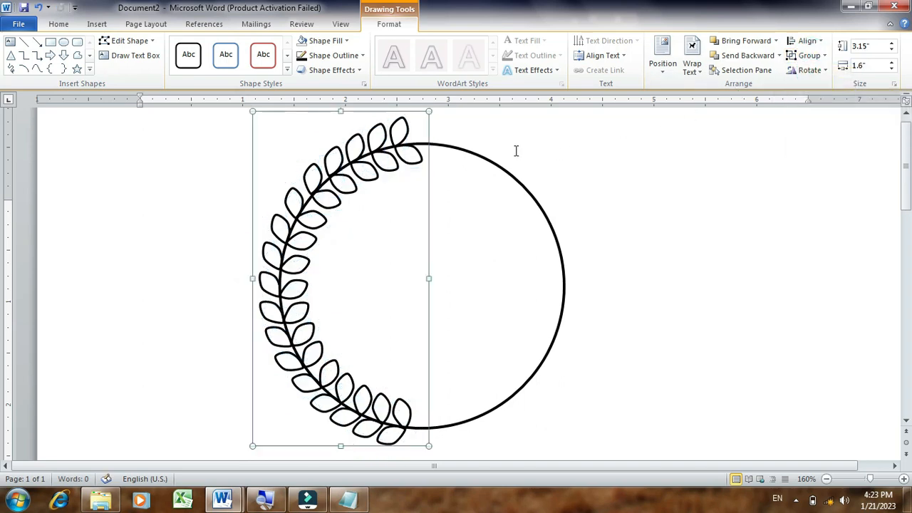
Fill the grouped half-wreath with standard yellow and make a horizontally flipped duplicate of it
click(326, 41)
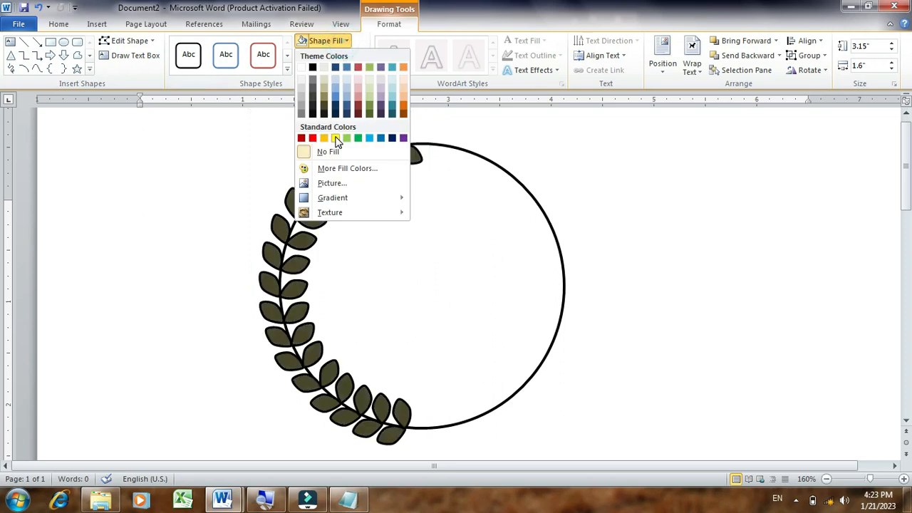
click(335, 138)
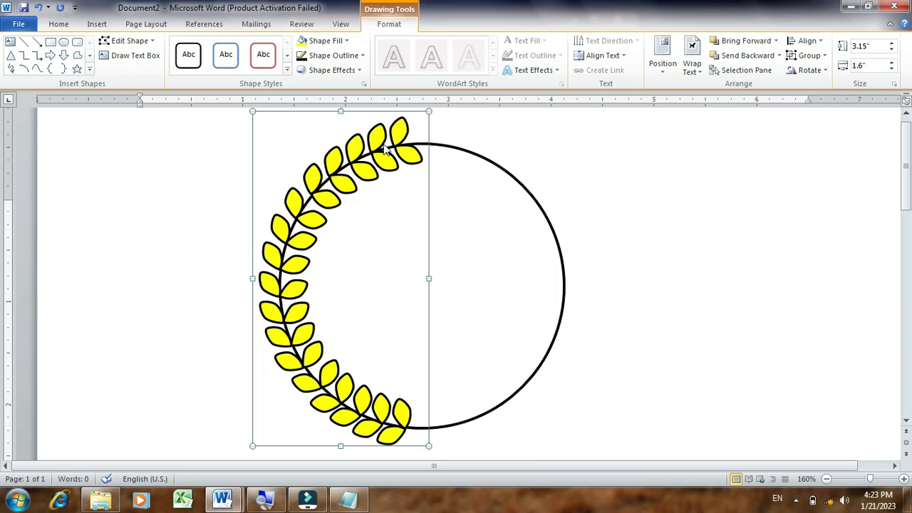
key(ctrl+d)
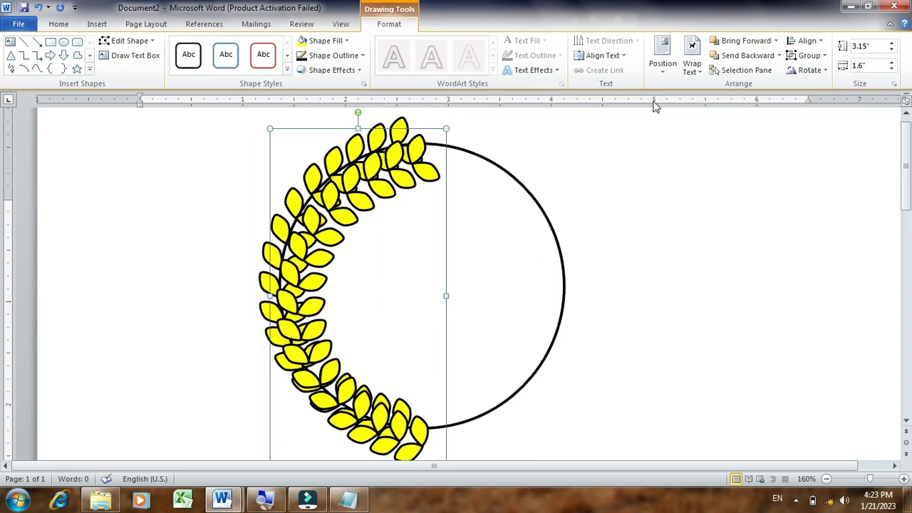
click(813, 71)
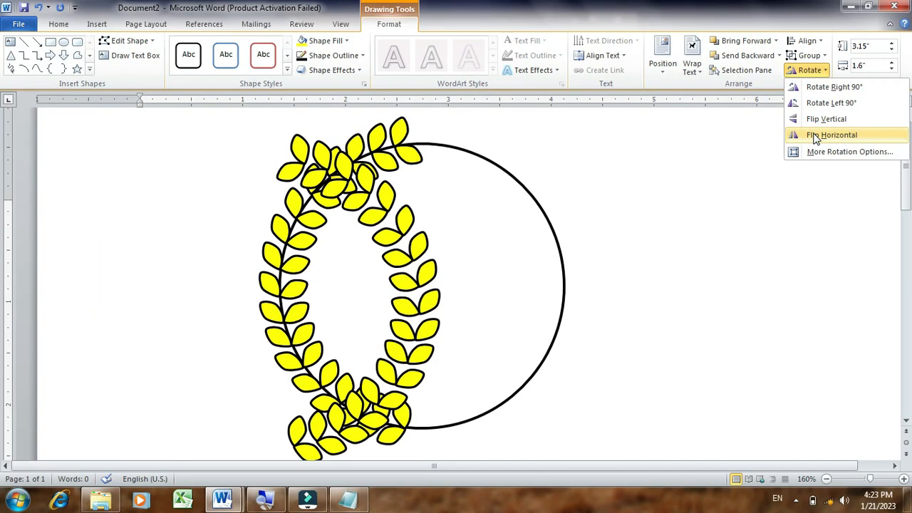
click(816, 136)
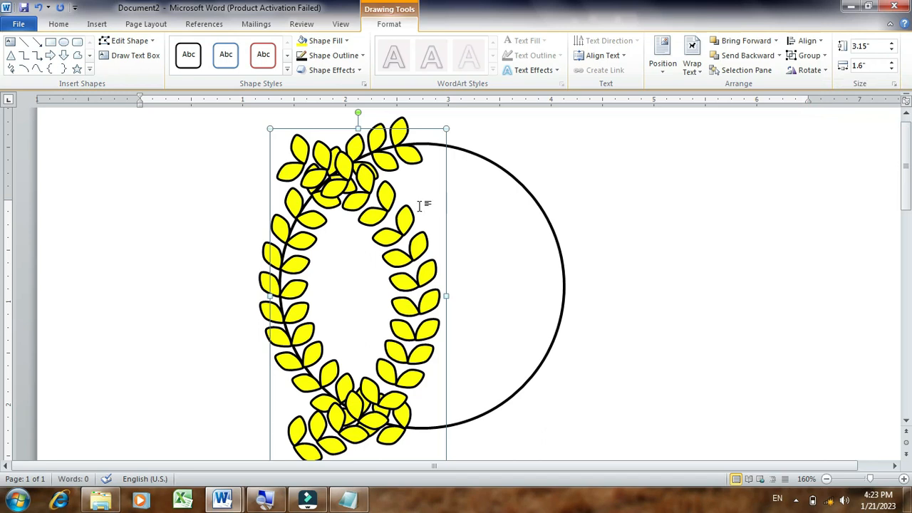
Move the flipped half-wreath onto the circle's right half, nudging it until its leaf bases sit on the line and mirror the left half
drag(416, 128, 545, 139)
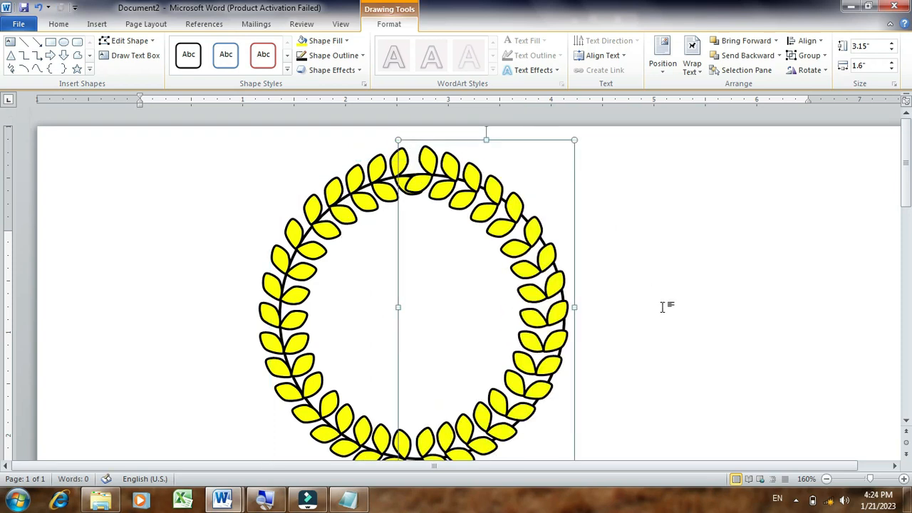
key(Right)
key(Right)
key(Right)
key(Right)
key(Right)
key(Right)
key(Right)
key(Right)
key(Right)
key(Right)
key(Right)
key(Right)
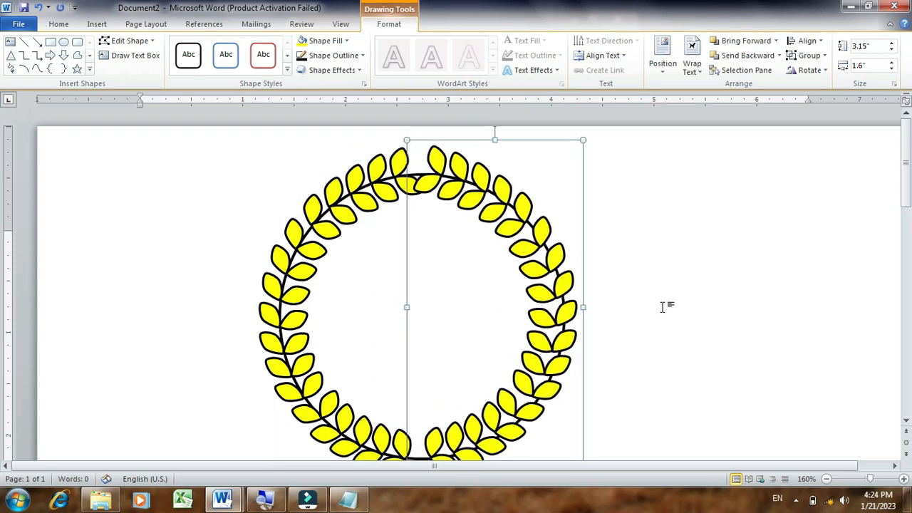
key(Down)
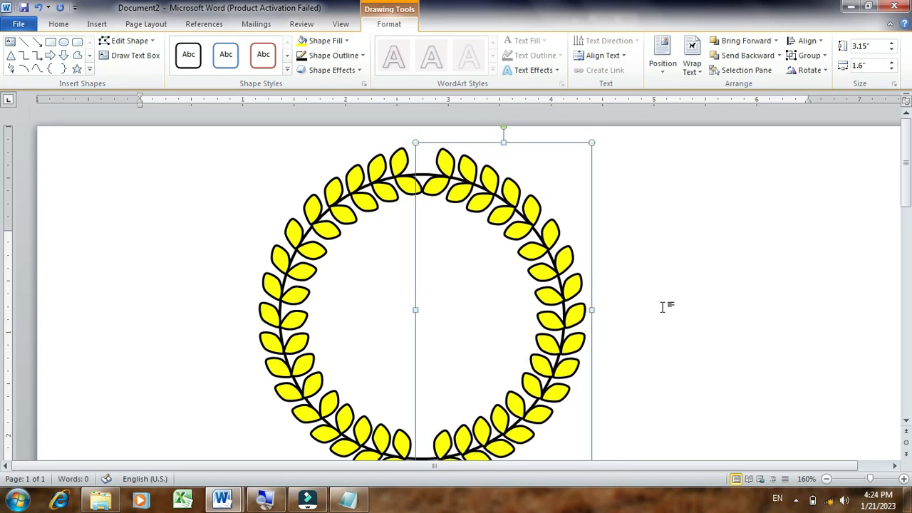
key(Right)
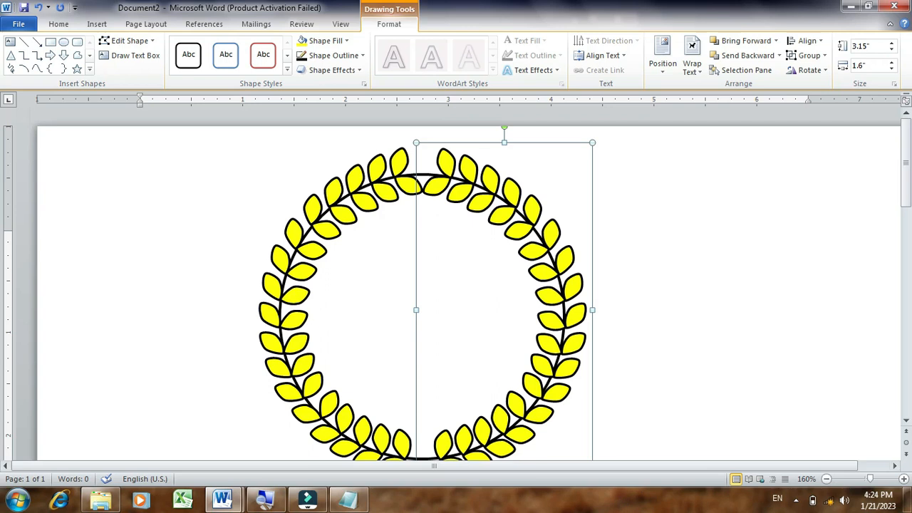
Select the left half-wreath, the right half-wreath and the guide circle together and group them into a single object
click(906, 421)
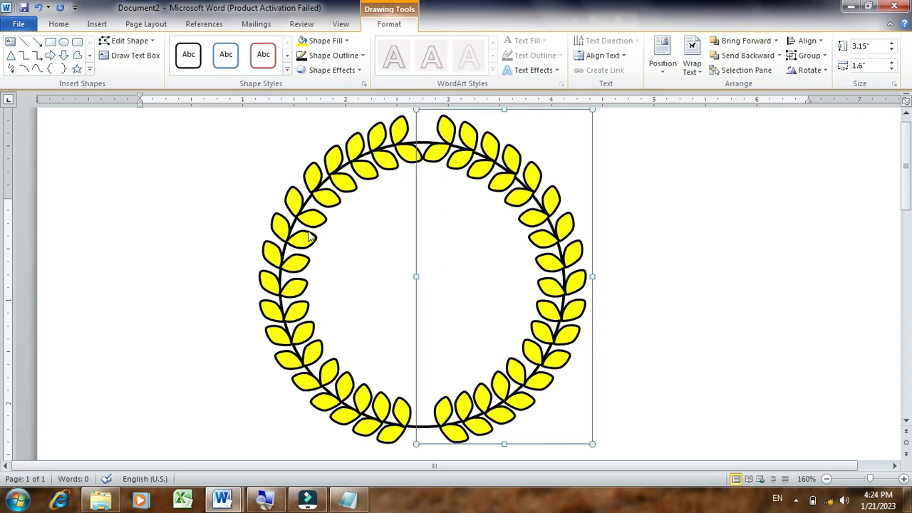
click(369, 138)
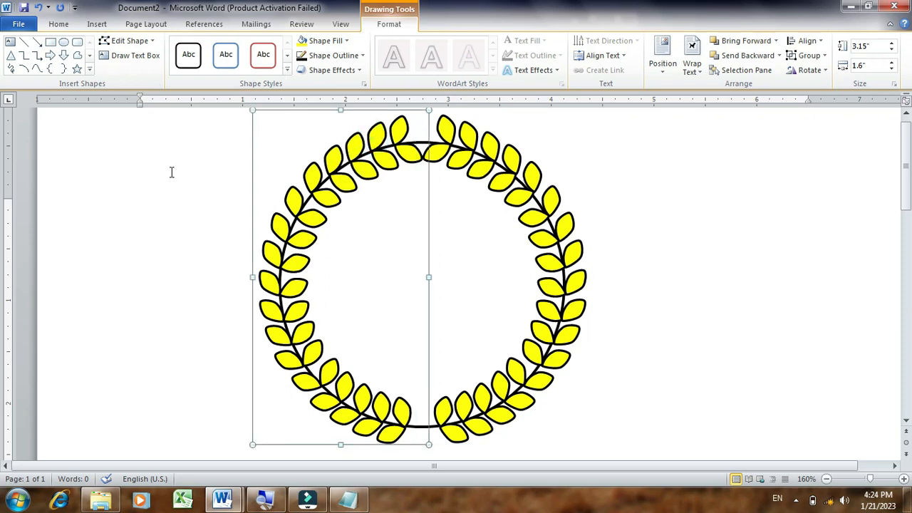
click(476, 139)
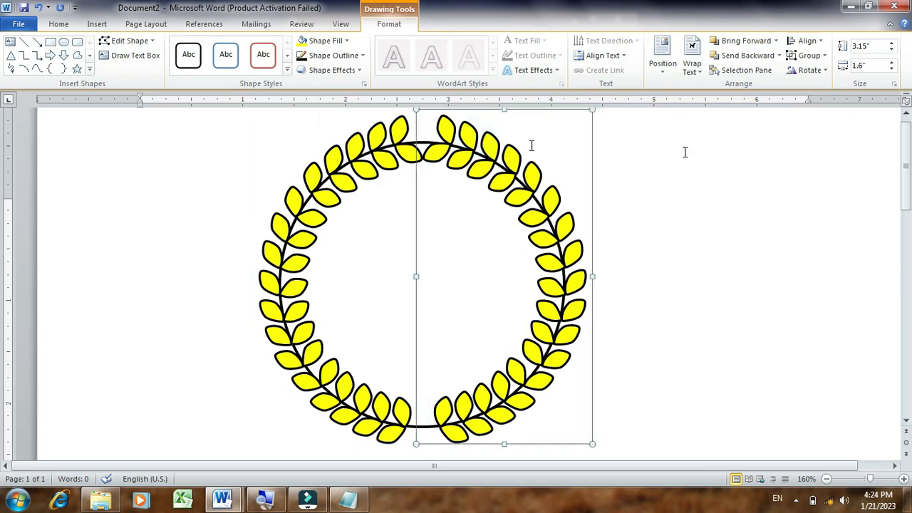
click(378, 156)
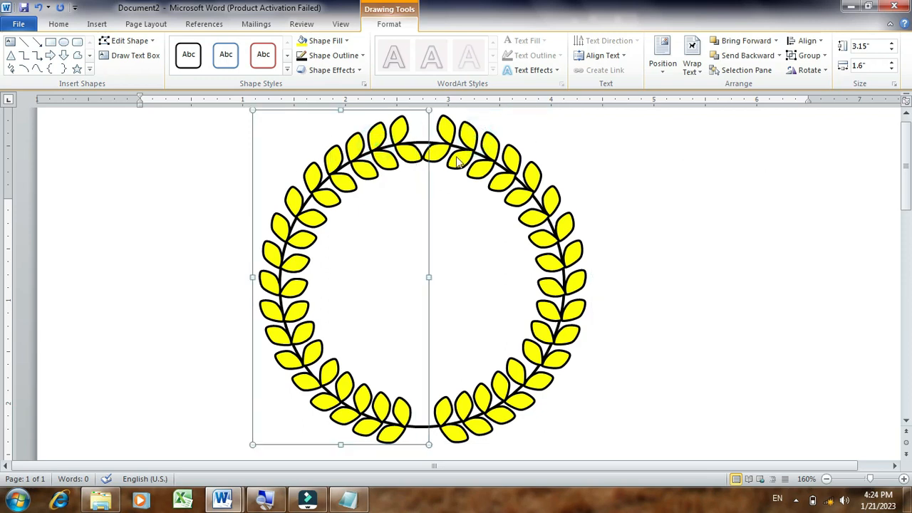
shift+click(451, 135)
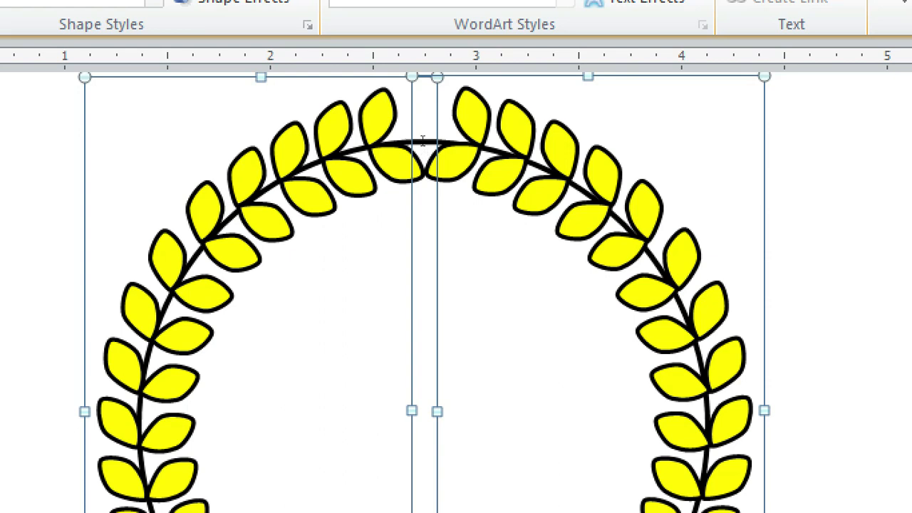
click(422, 146)
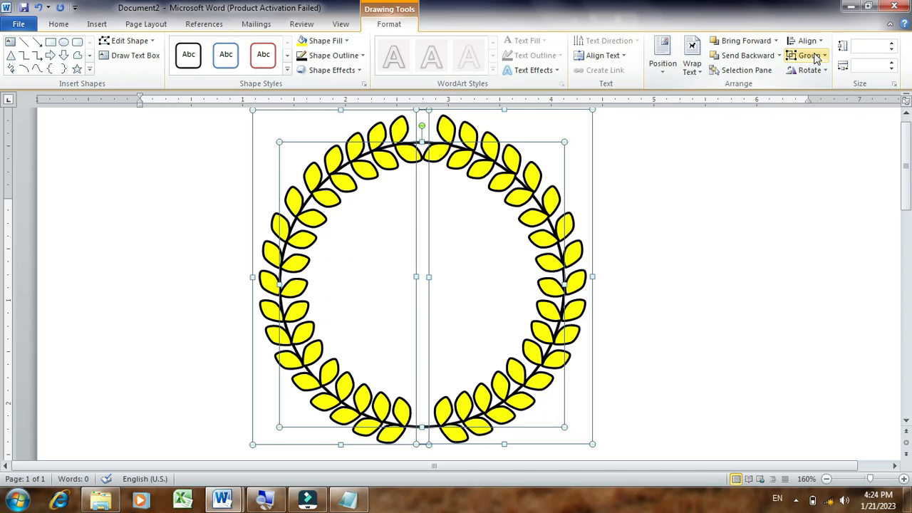
click(817, 57)
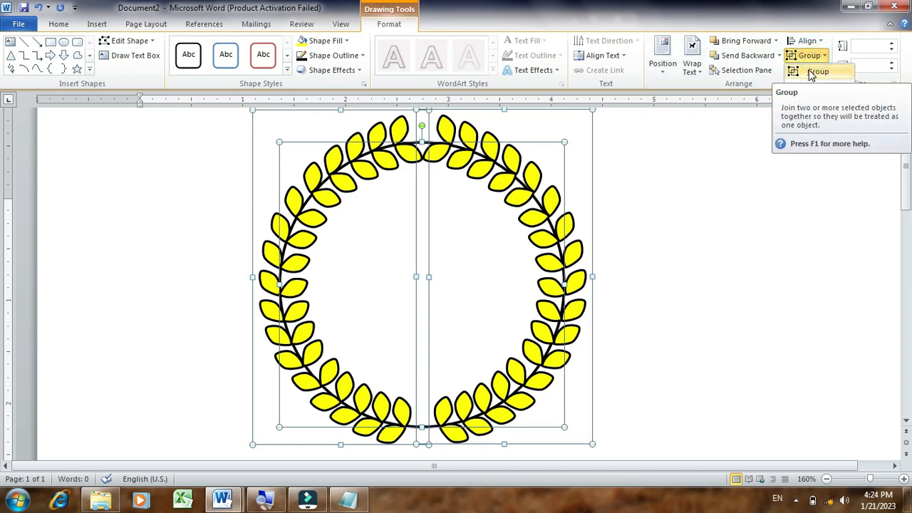
click(817, 72)
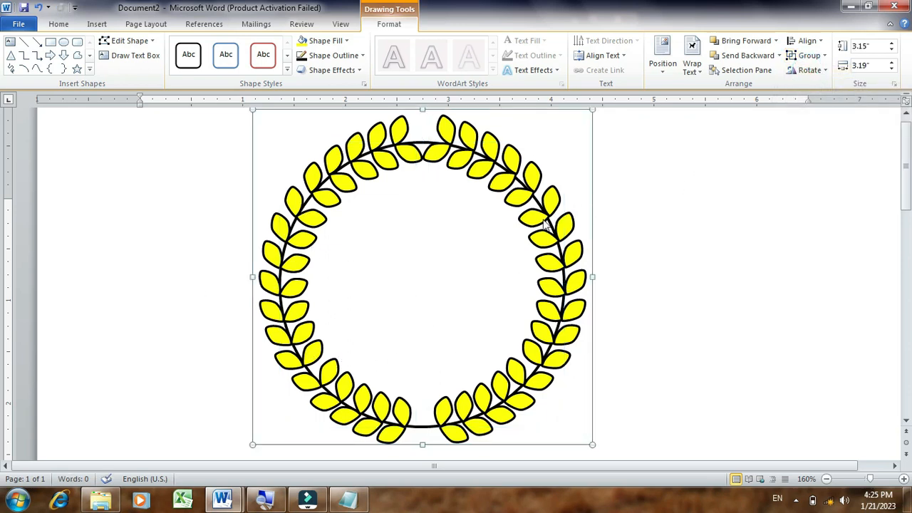
drag(905, 168, 801, 167)
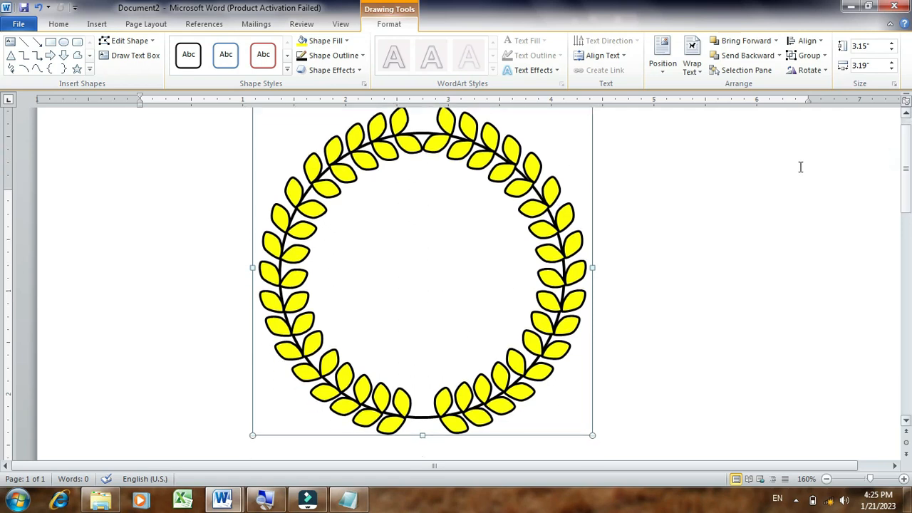
Copy the grouped wreath, switch to the logo document, paste it there and position it over the logo's inner circle
click(58, 23)
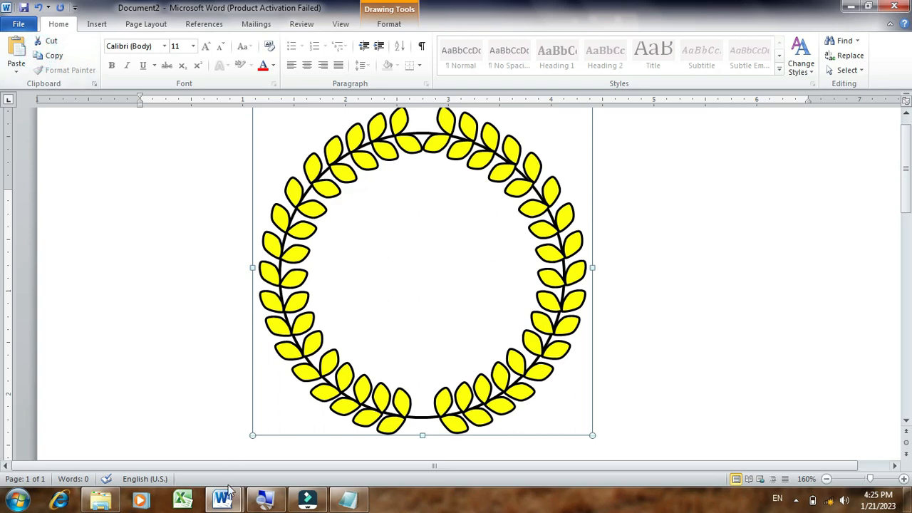
mouse_move(224, 497)
click(179, 434)
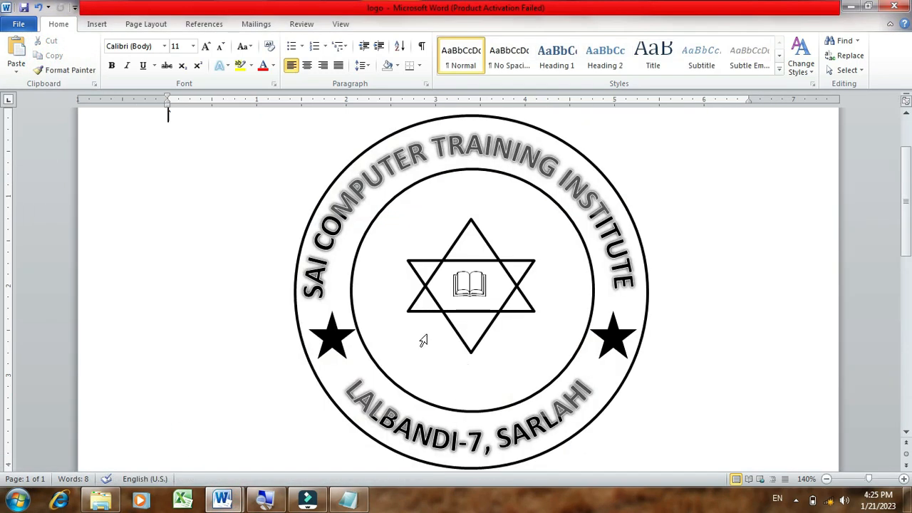
click(15, 52)
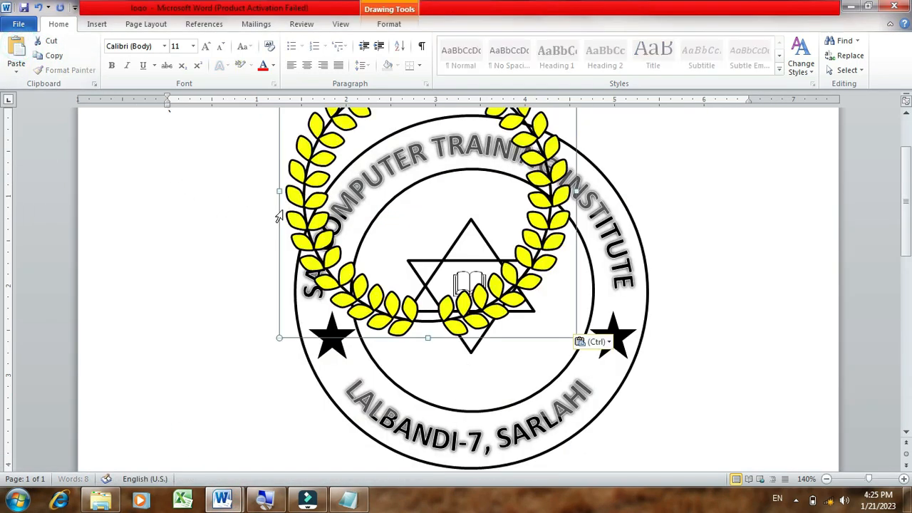
drag(307, 213, 351, 295)
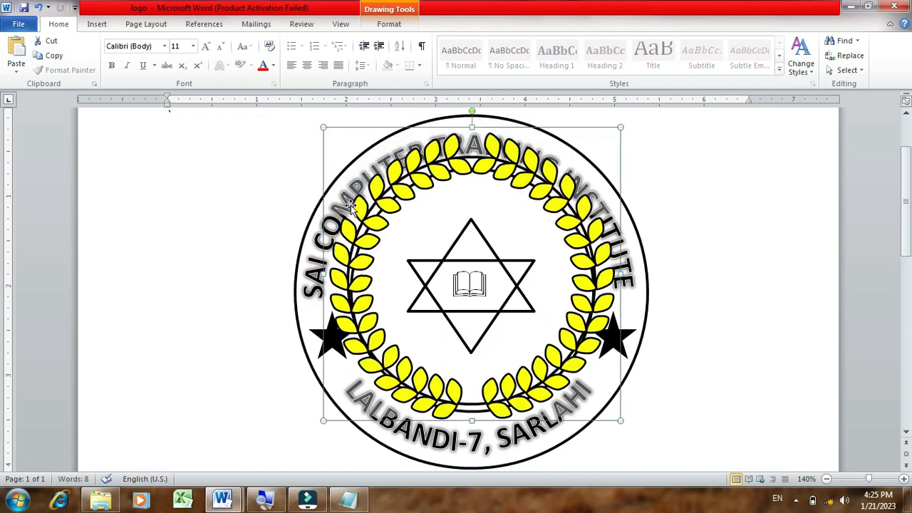
Switch to Notepad, enlarge its window, add the line "ctrl + shift + mouse drag" below "Microsoft Word 2010", and minimise it
click(354, 502)
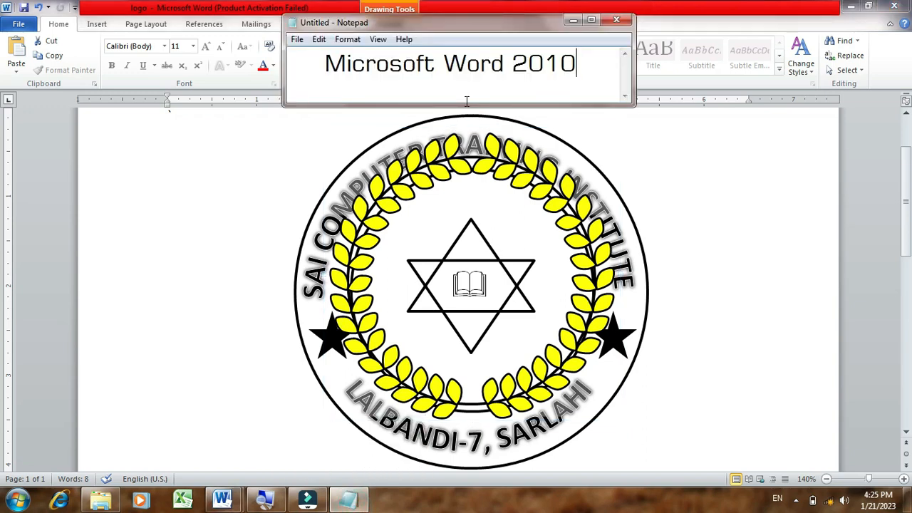
drag(467, 107, 469, 171)
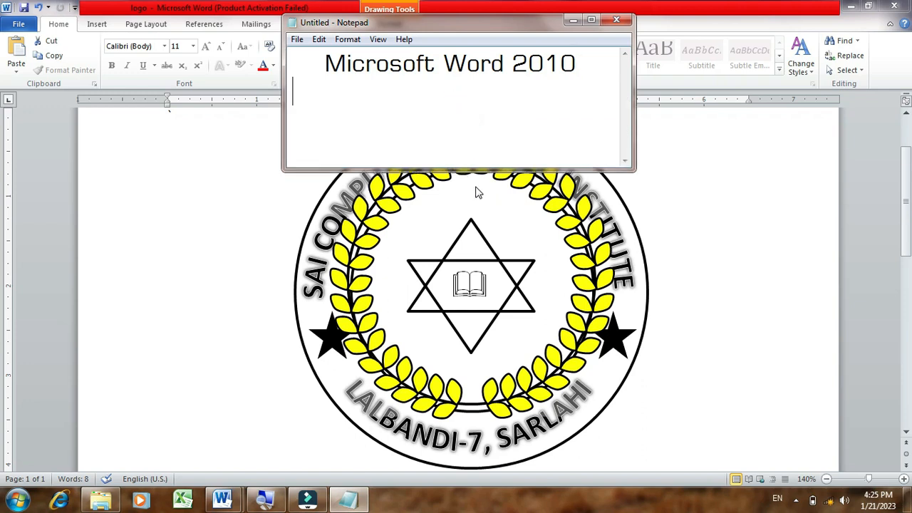
text(ctrl + shift + )
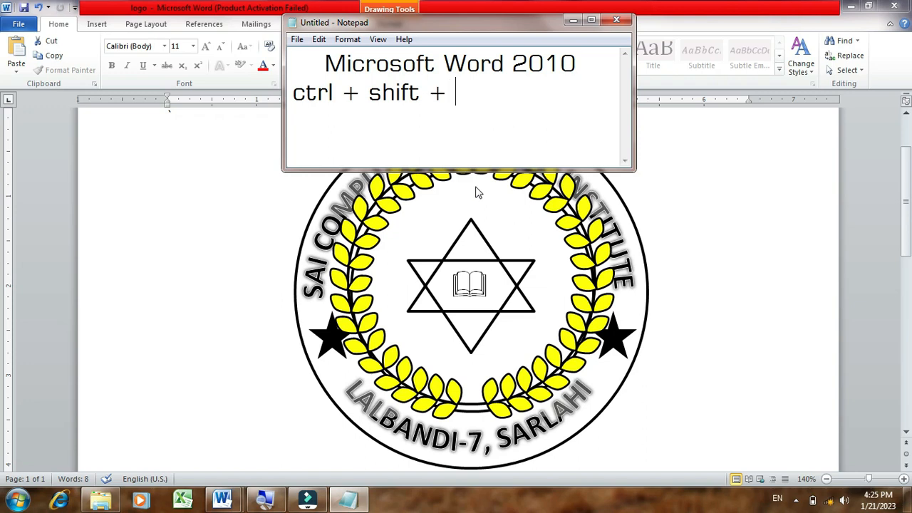
text(mouse drag)
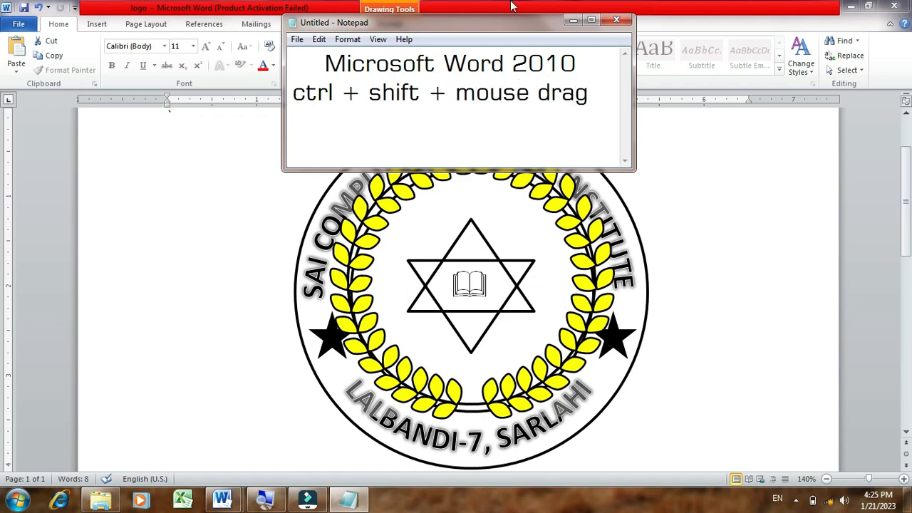
click(572, 20)
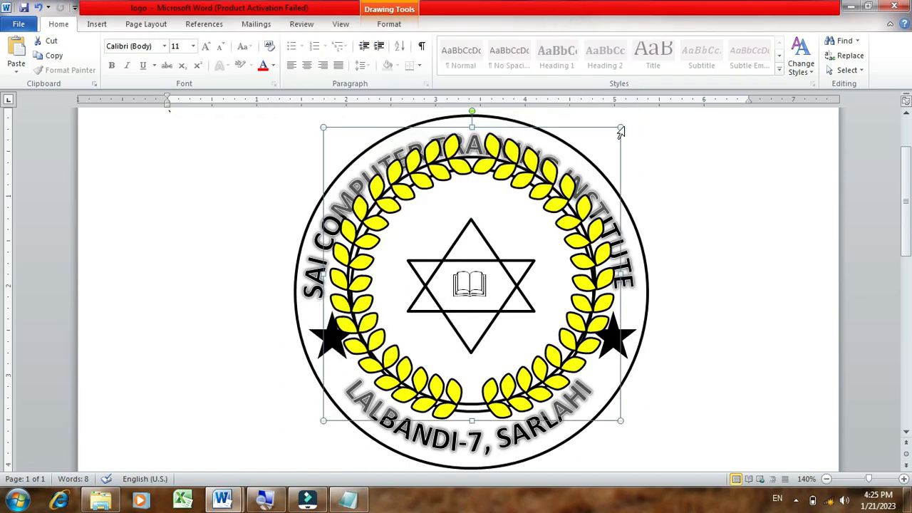
Shrink the wreath proportionally about its centre and nudge it down until it sits centred inside the logo's inner circle
drag(622, 129, 589, 163)
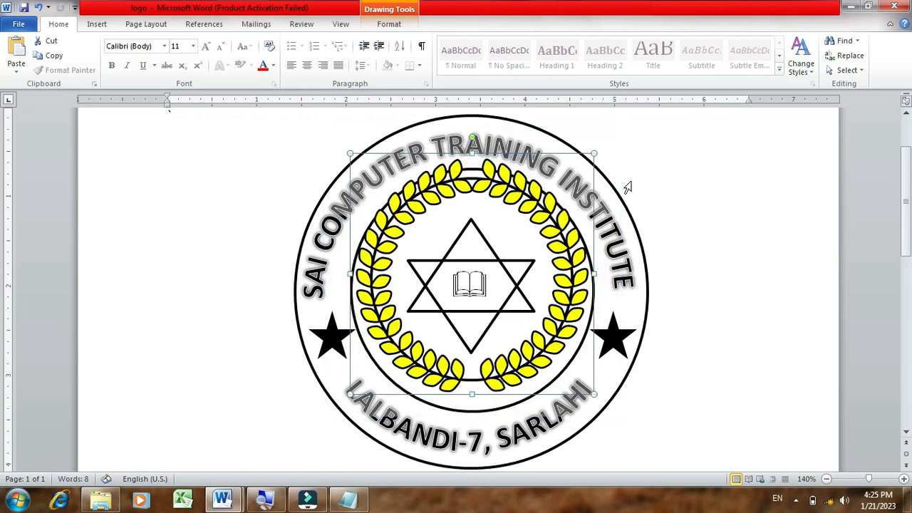
key(ctrl+Down)
key(ctrl+Down)
key(ctrl+Down)
key(ctrl+Down)
key(ctrl+Down)
key(ctrl+Down)
key(ctrl+Down)
key(ctrl+Down)
key(ctrl+Down)
key(ctrl+Down)
key(ctrl+Down)
key(ctrl+Down)
key(ctrl+Down)
key(ctrl+Down)
key(ctrl+Down)
key(ctrl+Down)
key(ctrl+Down)
key(ctrl+Down)
key(ctrl+Down)
key(ctrl+Down)
key(ctrl+Up)
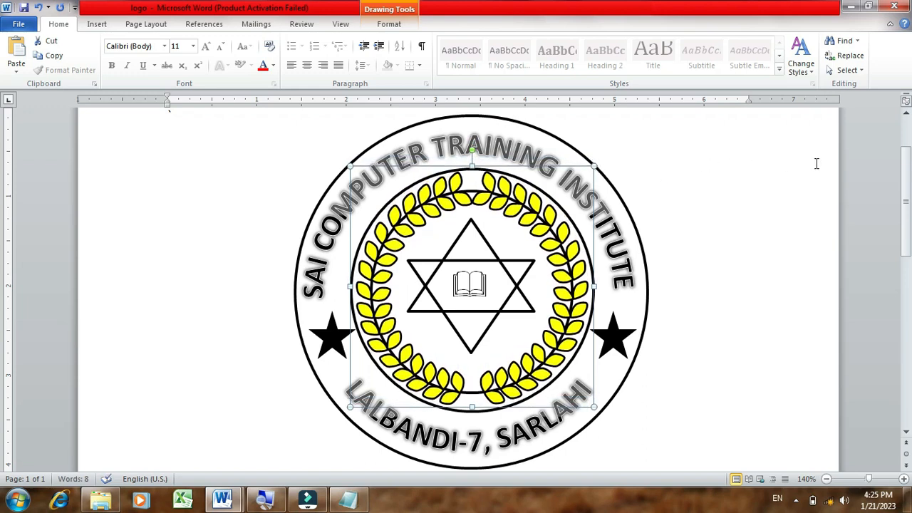
click(866, 190)
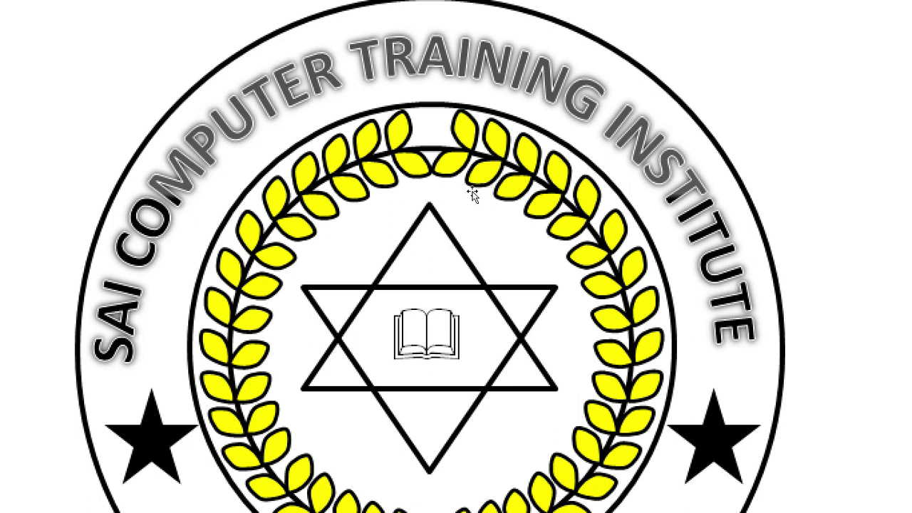
Ungroup the wreath into its left half, right half and guide circle, and clear the selection
click(470, 193)
click(468, 191)
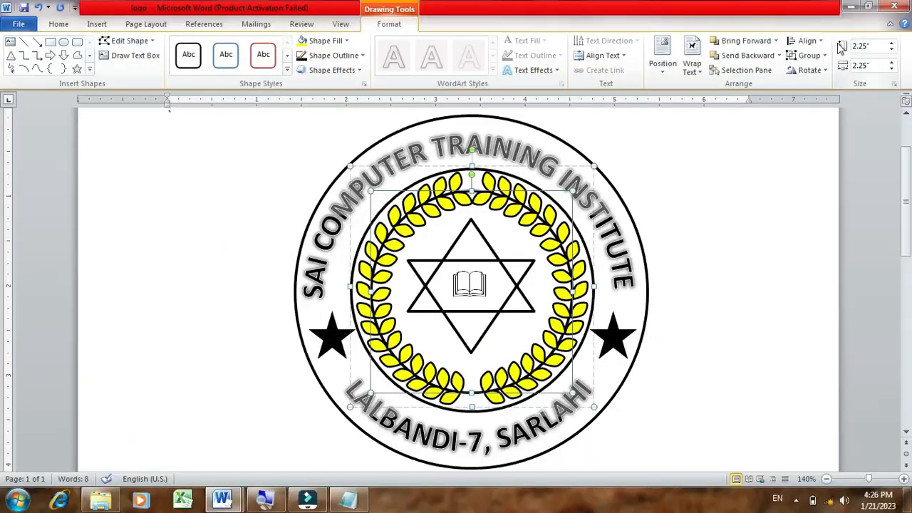
click(809, 54)
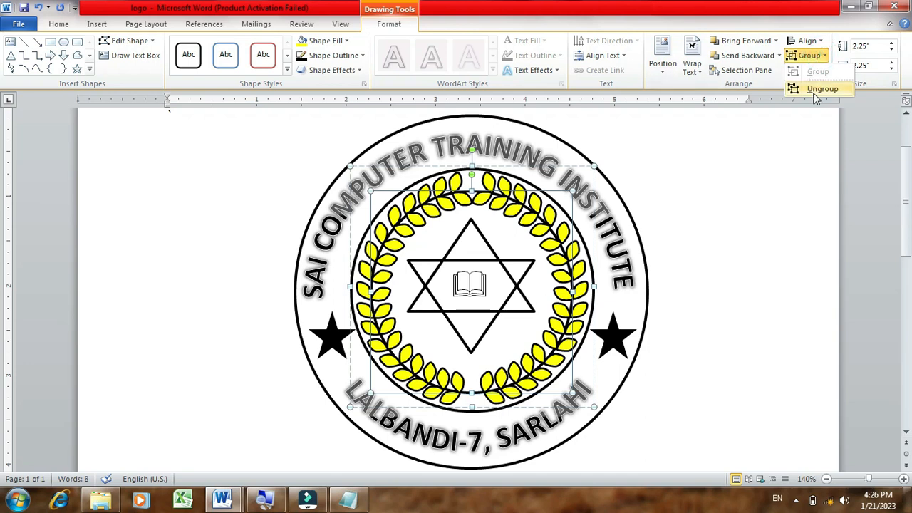
click(820, 90)
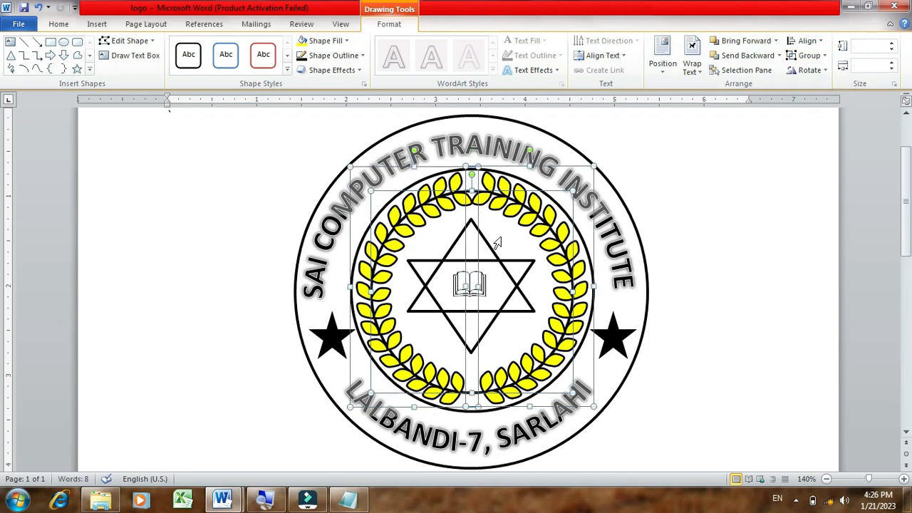
click(884, 219)
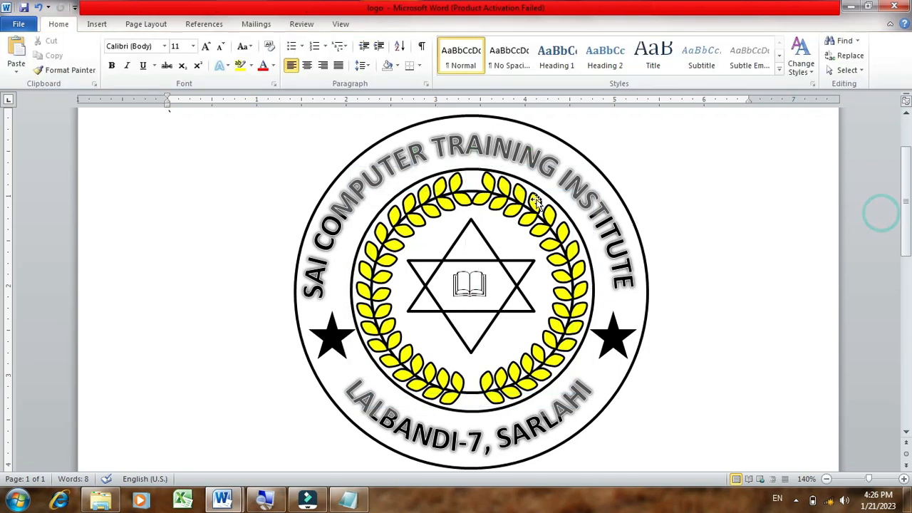
Try moving the guide circle out of the wreath, undo that move, and set the circle to no outline
click(474, 194)
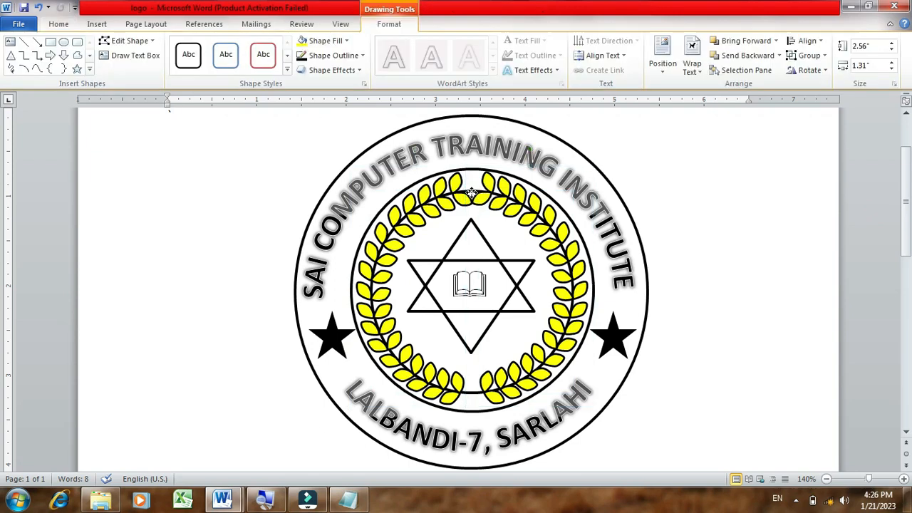
click(861, 209)
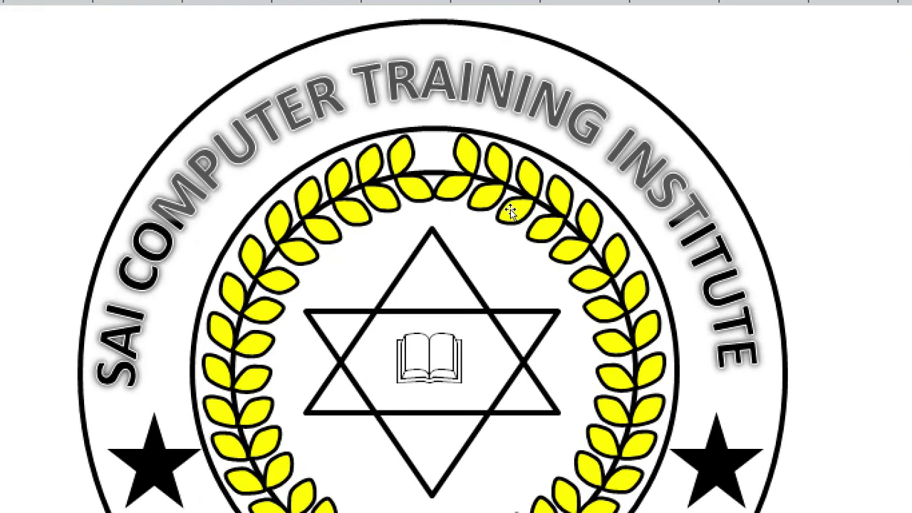
click(471, 192)
drag(462, 193, 267, 176)
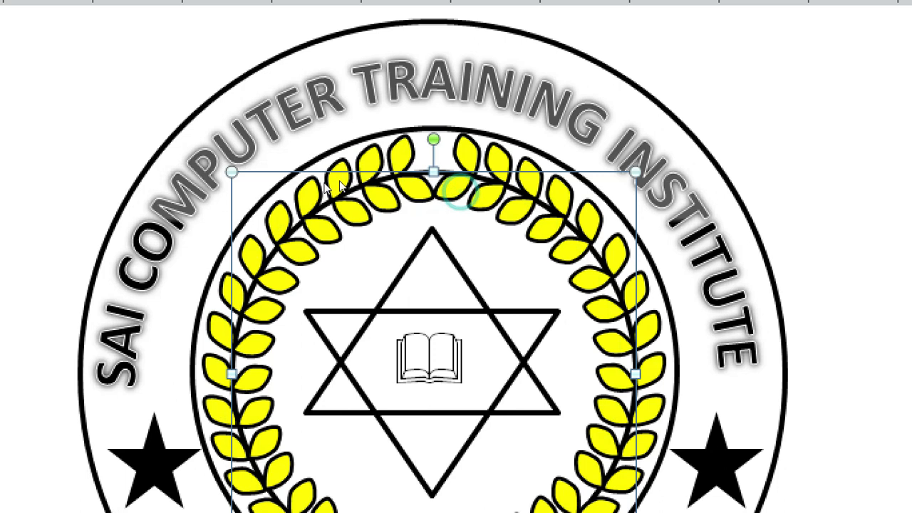
key(ctrl+z)
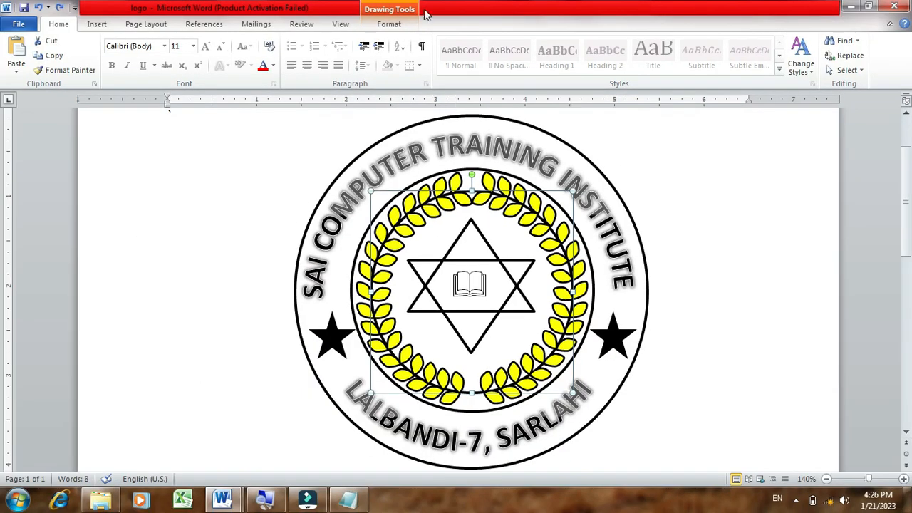
click(385, 25)
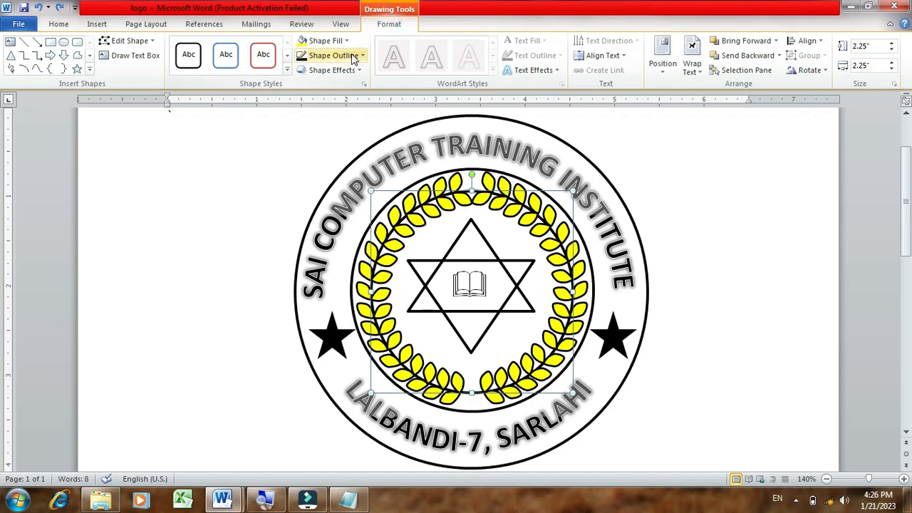
click(352, 55)
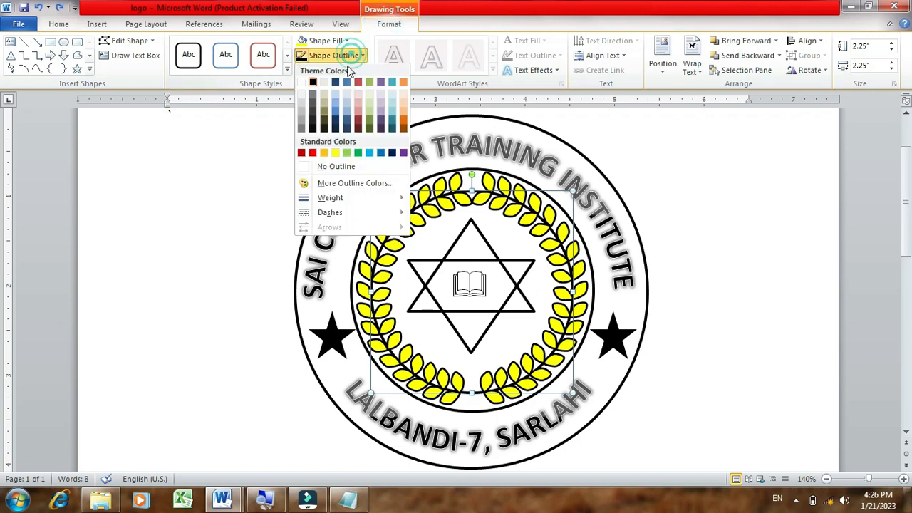
click(350, 167)
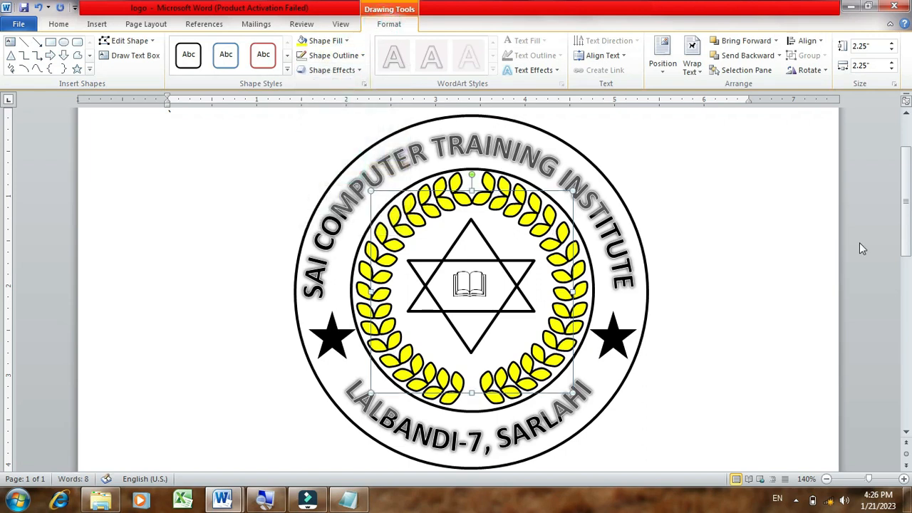
Set the left half-wreath to no outline, keeping its yellow fill
click(443, 199)
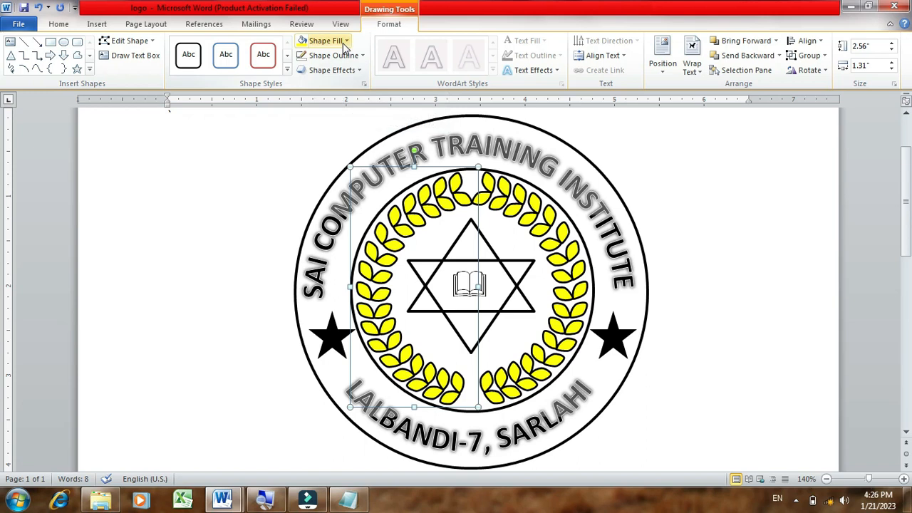
click(345, 41)
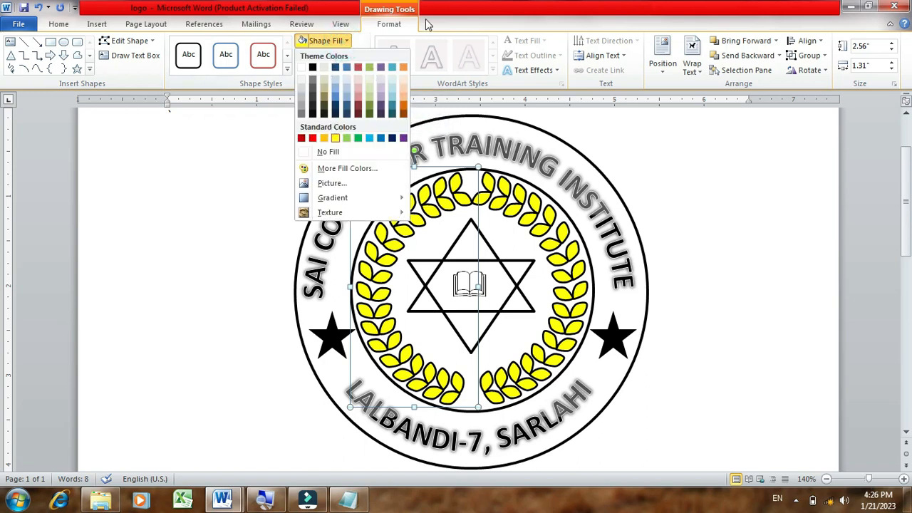
click(384, 46)
click(334, 55)
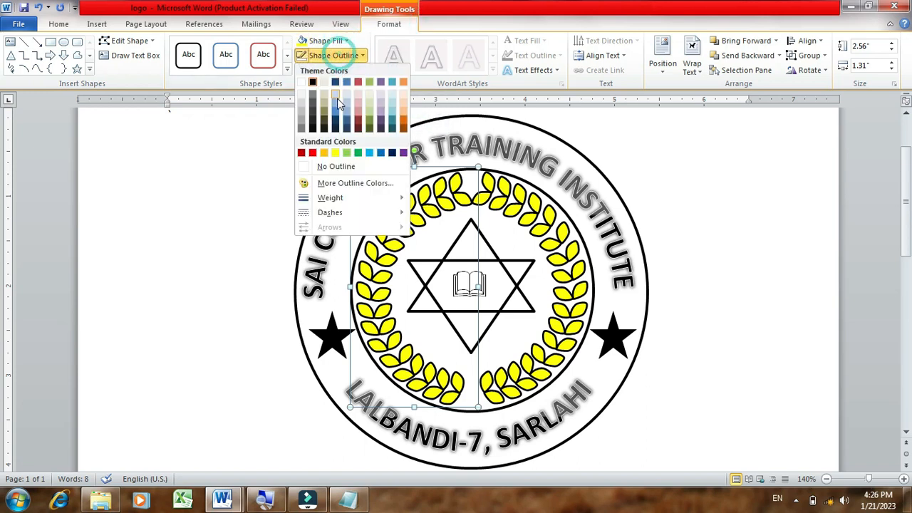
click(356, 171)
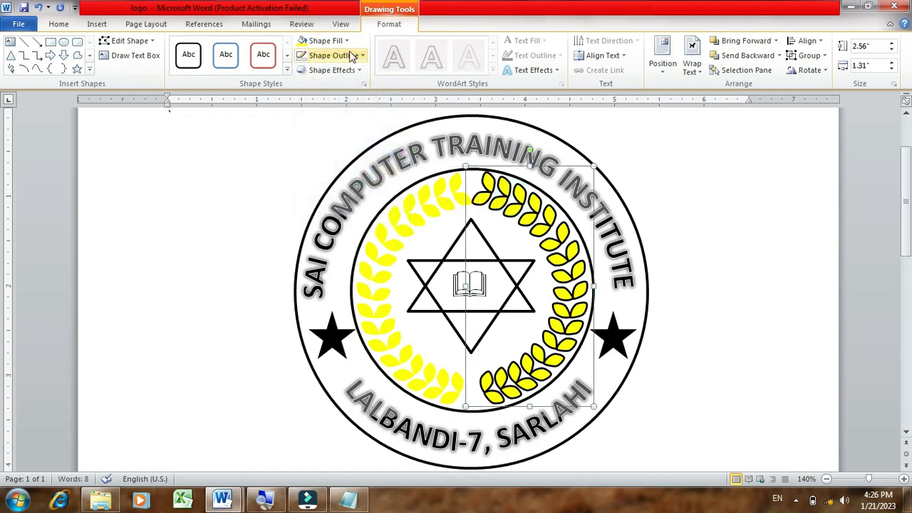
Set the right half-wreath to no outline as well and clear the selection
click(322, 41)
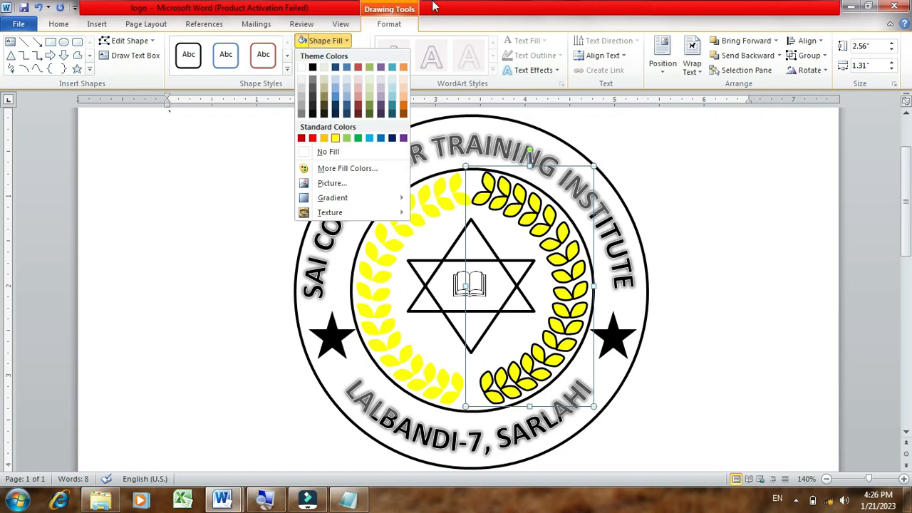
click(349, 57)
click(349, 57)
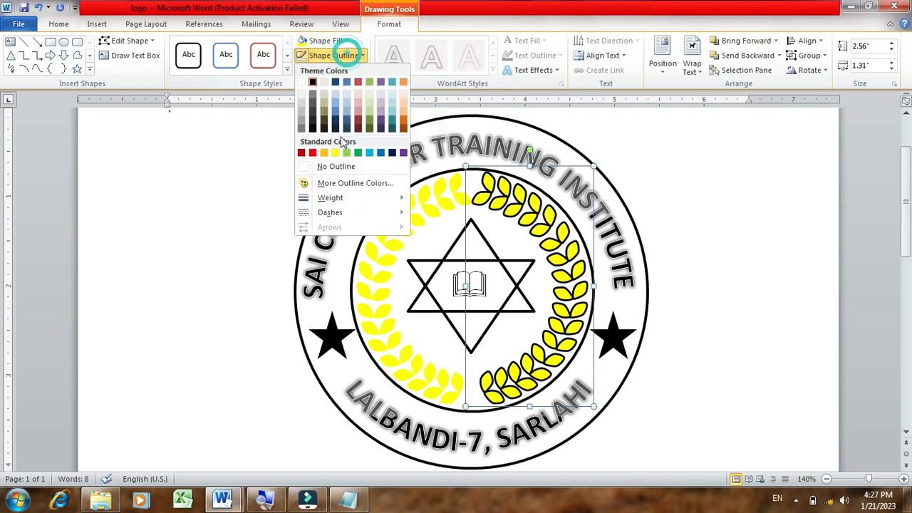
click(340, 168)
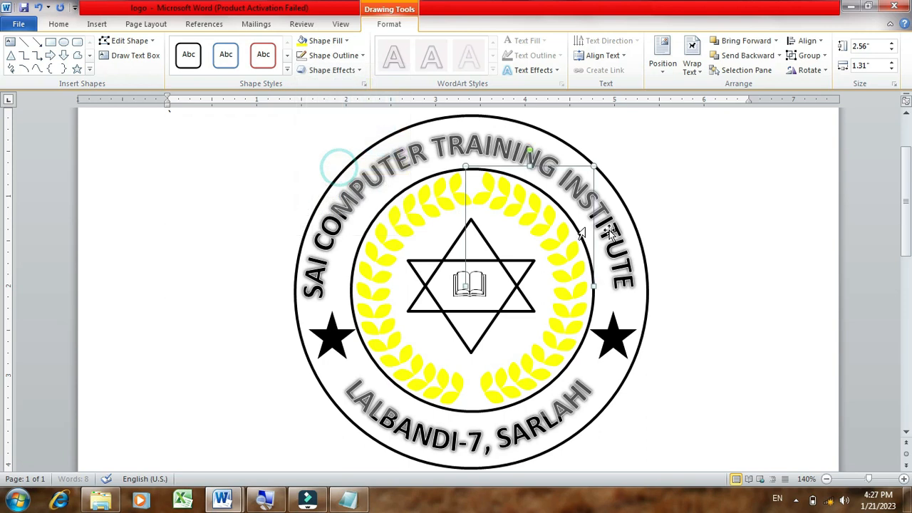
click(886, 276)
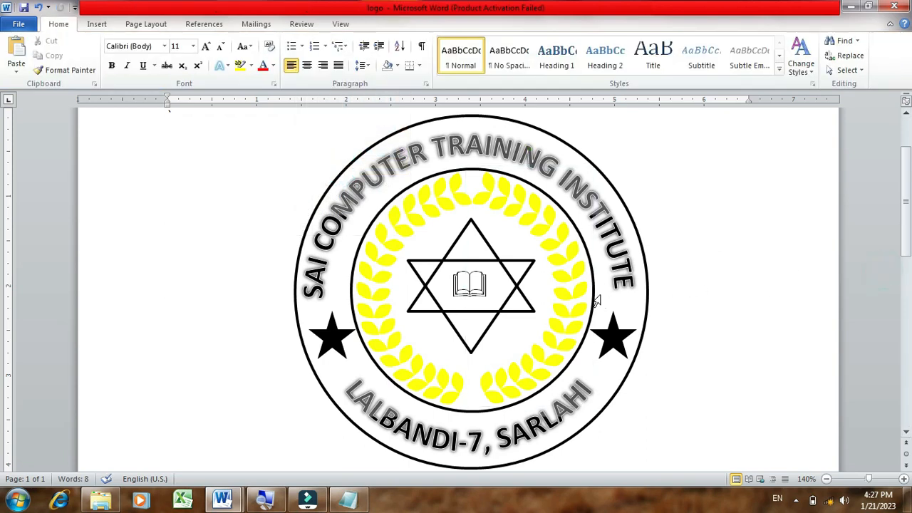